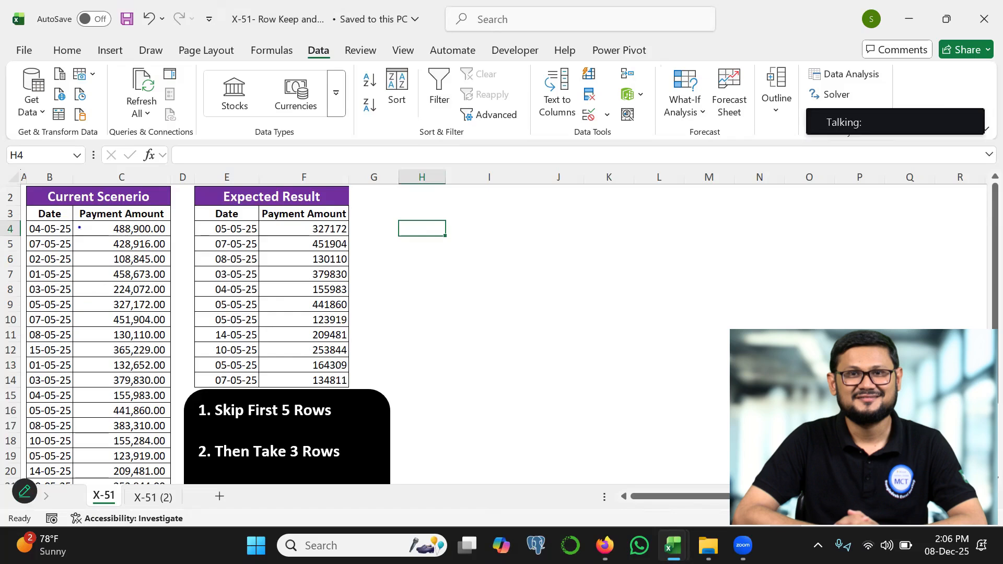
mouse_move(29, 226)
left_mouse_down()
mouse_move(22, 282)
mouse_move(78, 296)
mouse_move(45, 345)
mouse_move(59, 345)
mouse_move(27, 373)
mouse_move(71, 372)
mouse_move(71, 418)
left_mouse_up()
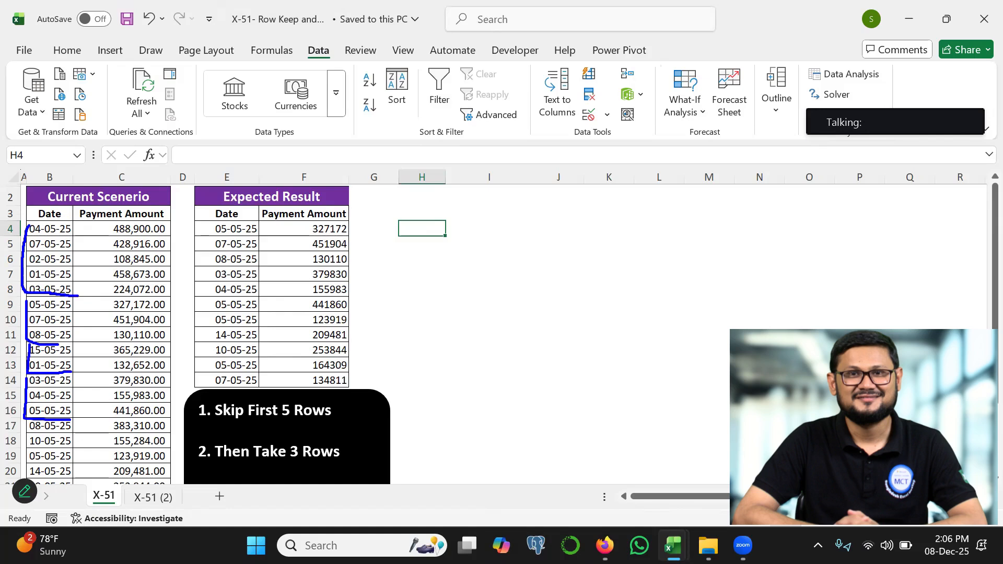
key("Escape")
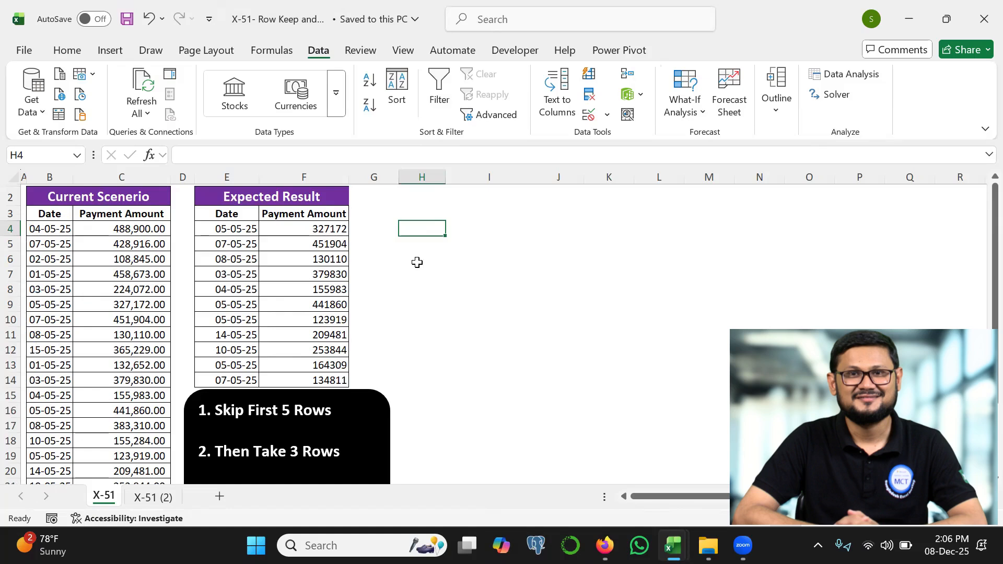
key("ctrl+2")
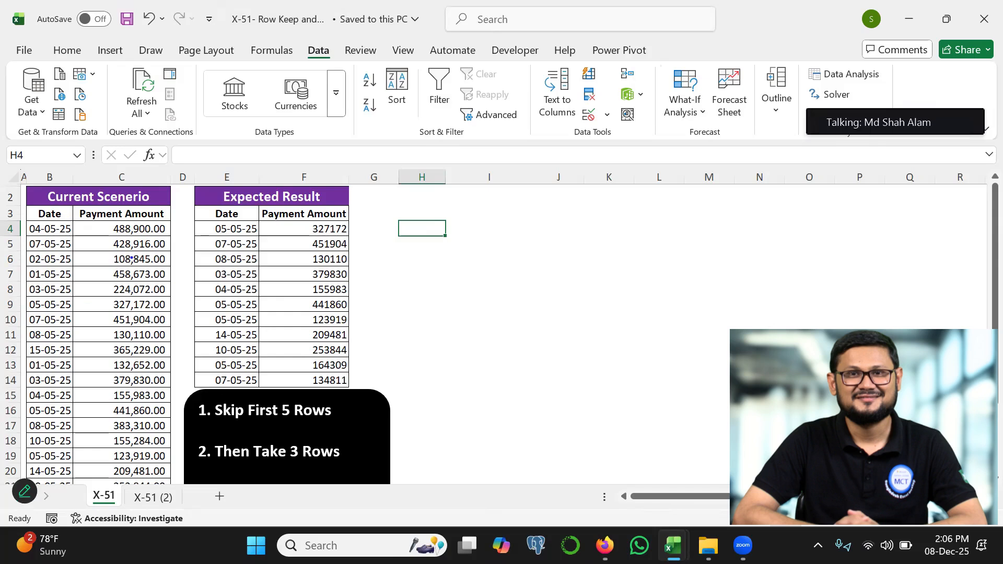
key("Escape")
- Enter =DROP(B4:C25,5) in H4 to skip the first five rows of the Current Scenerio data
type("=drop")
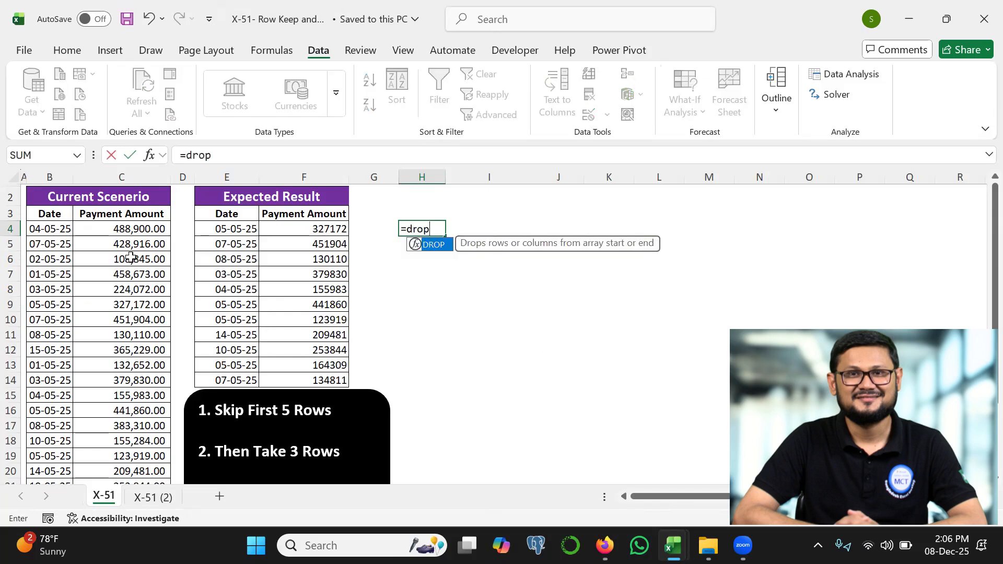
key("Tab")
left_click(36, 231)
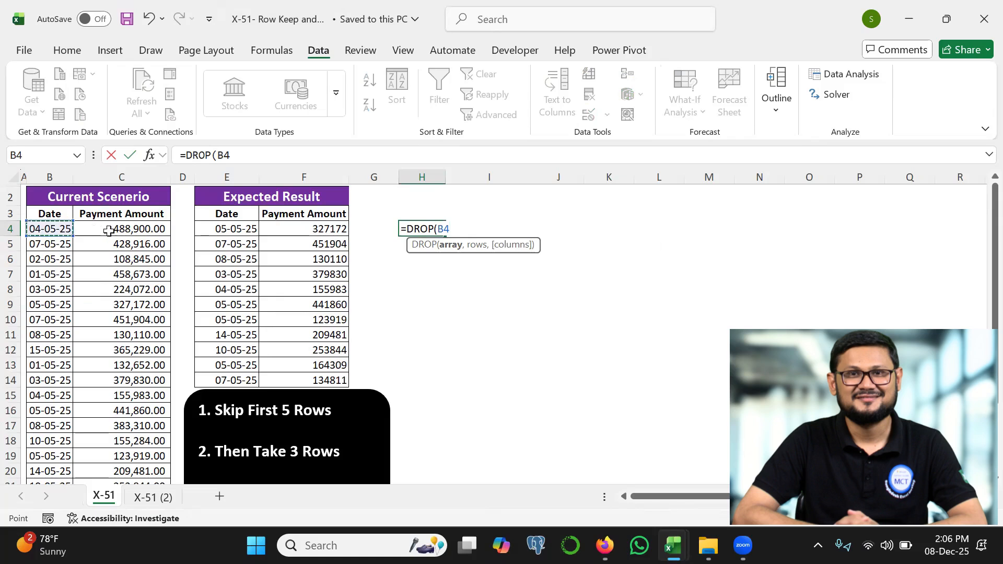
key("ctrl+shift+Down")
key("ctrl+shift+Right")
type(",")
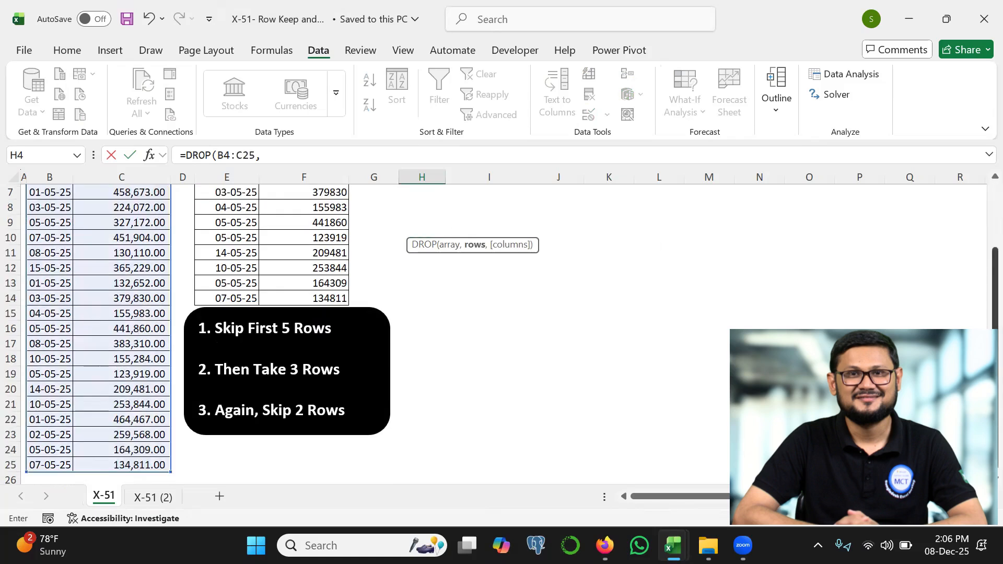
scroll(979, 217, "up", 2)
type("5)")
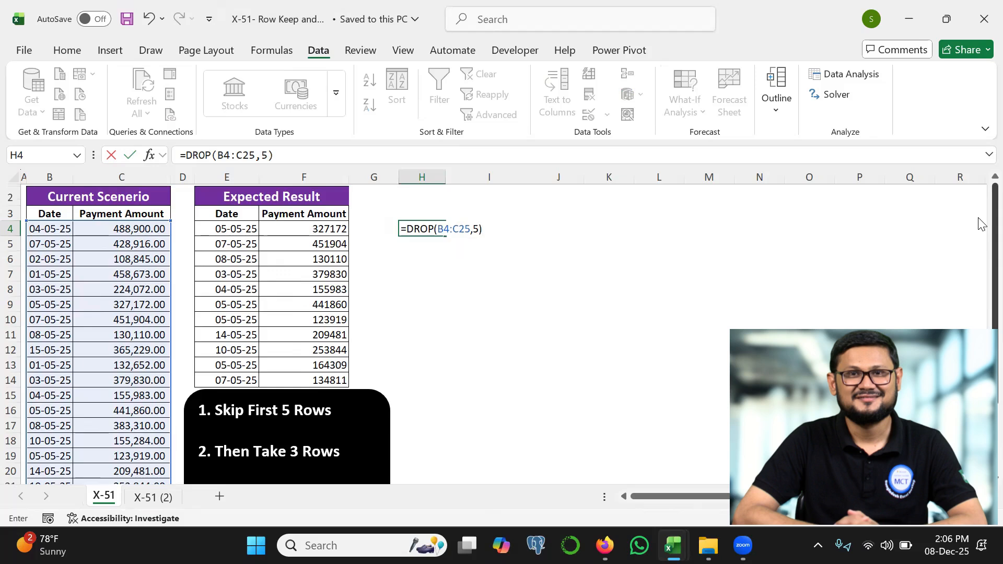
key("Return")
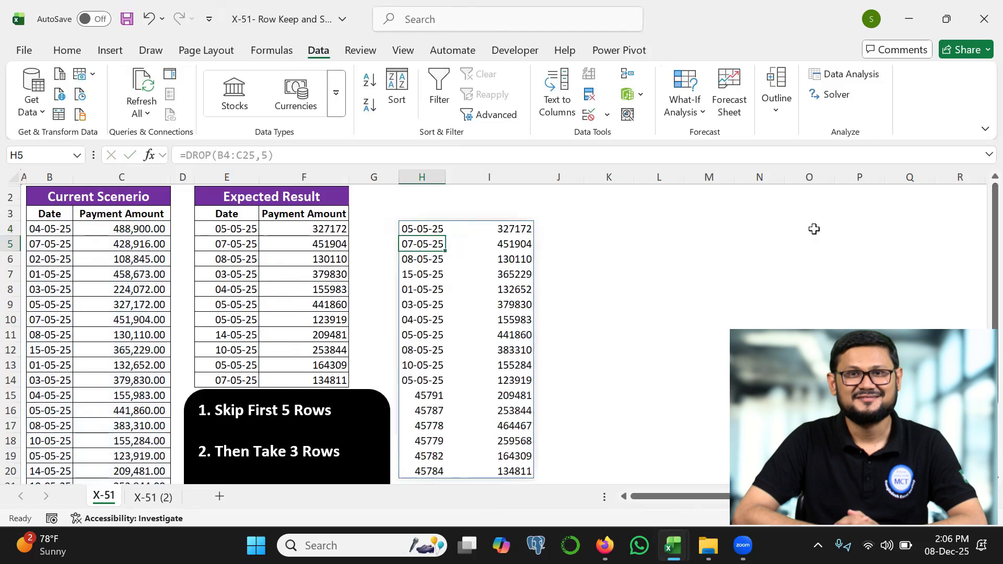
- Wrap the DROP formula in H4 in a LET function that names the DROP(B4:C25,5) result d
left_click(426, 230)
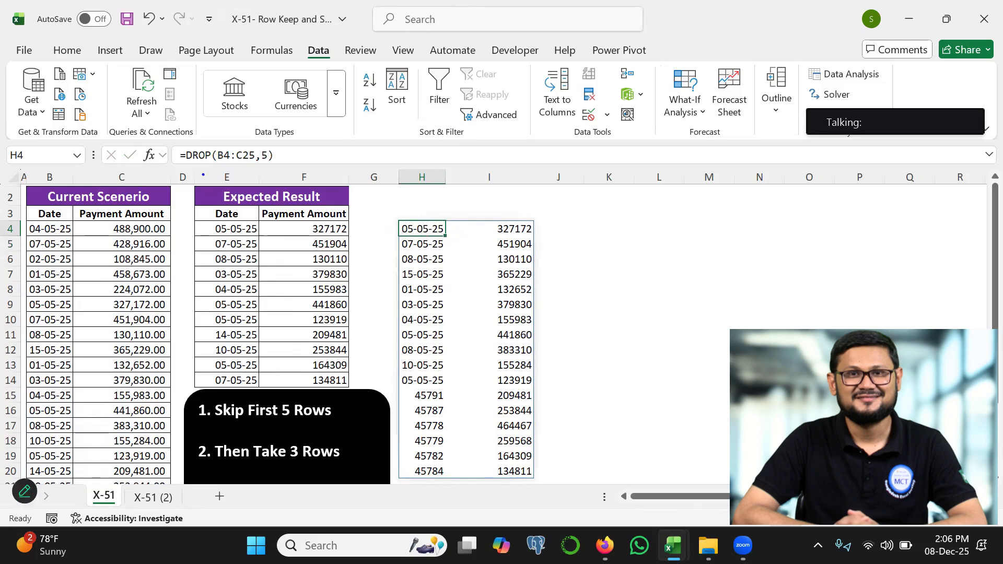
left_click_drag(186, 164, 273, 163)
double_click(412, 228)
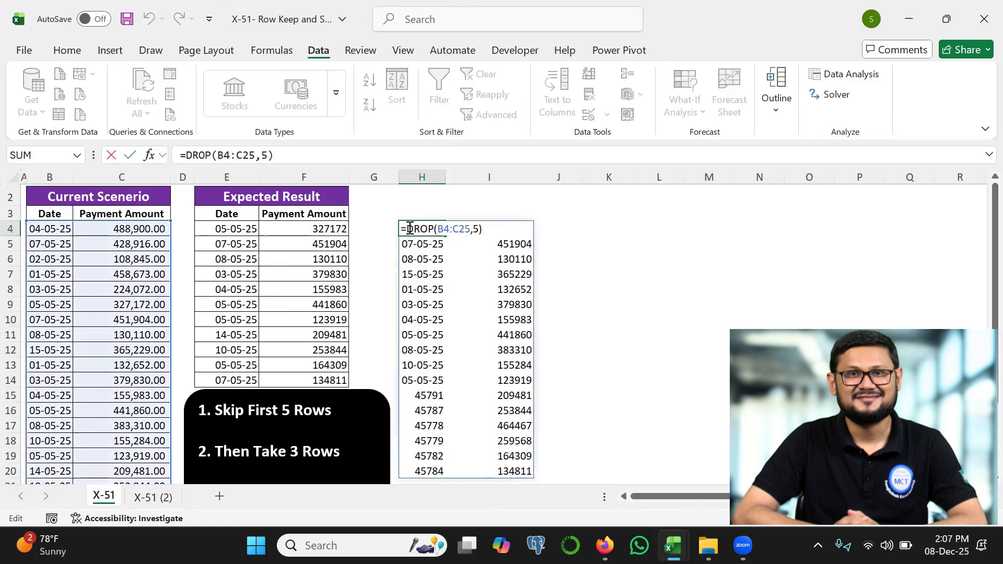
type("LET(d,")
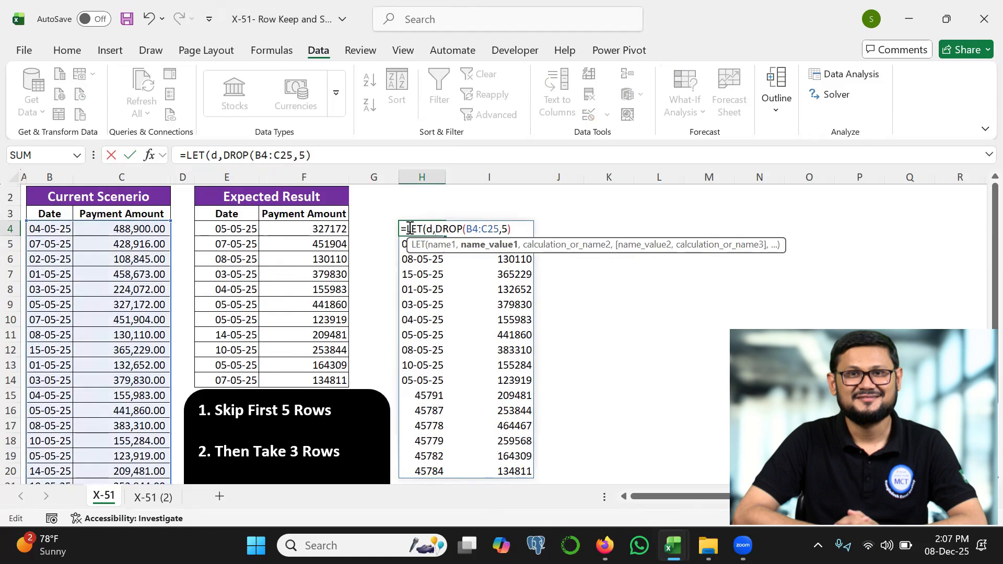
type(",")
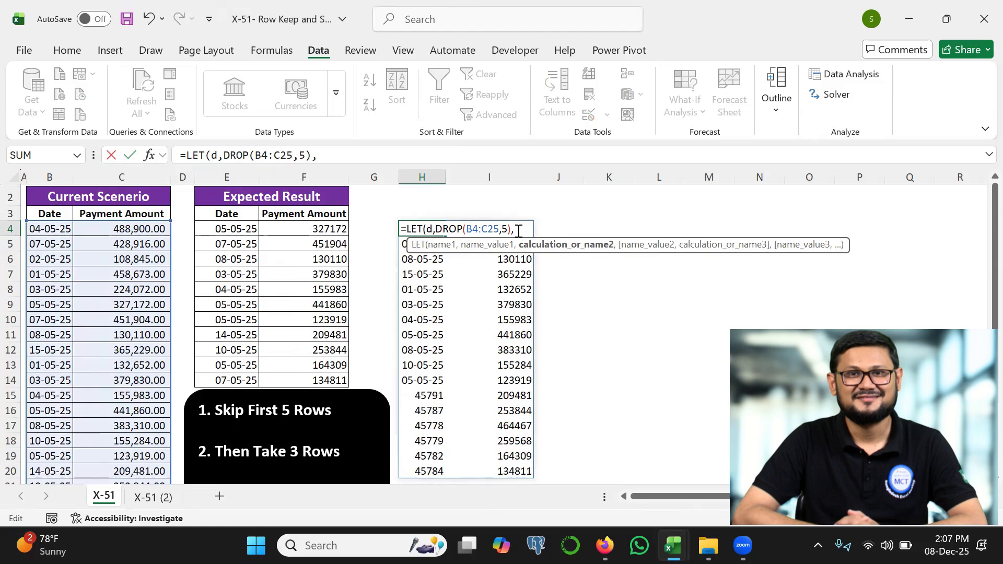
- Add a LET variable s defined as SEQUENCE(ROWS(d)) and return s as the formula's result
type("s,seq")
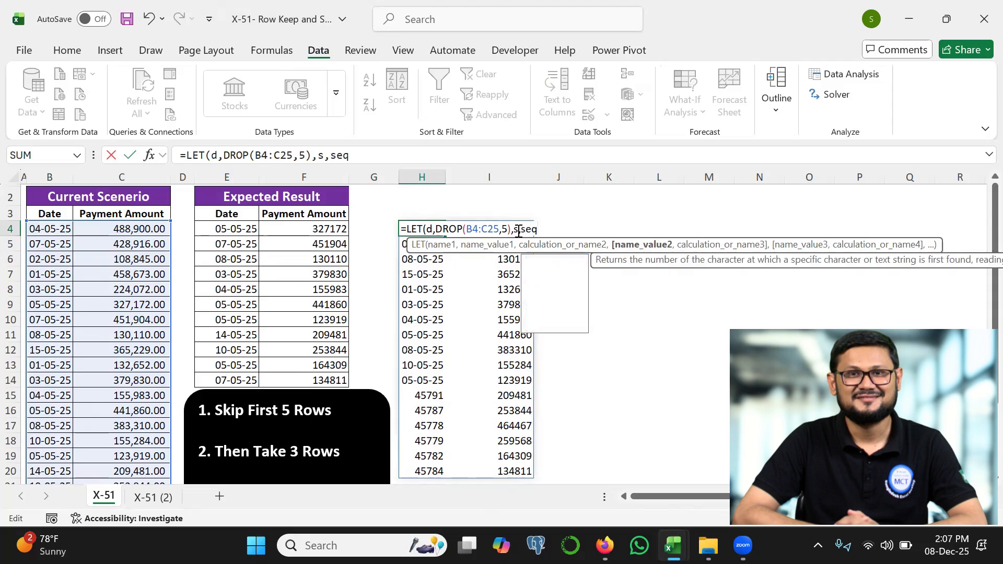
key("Tab")
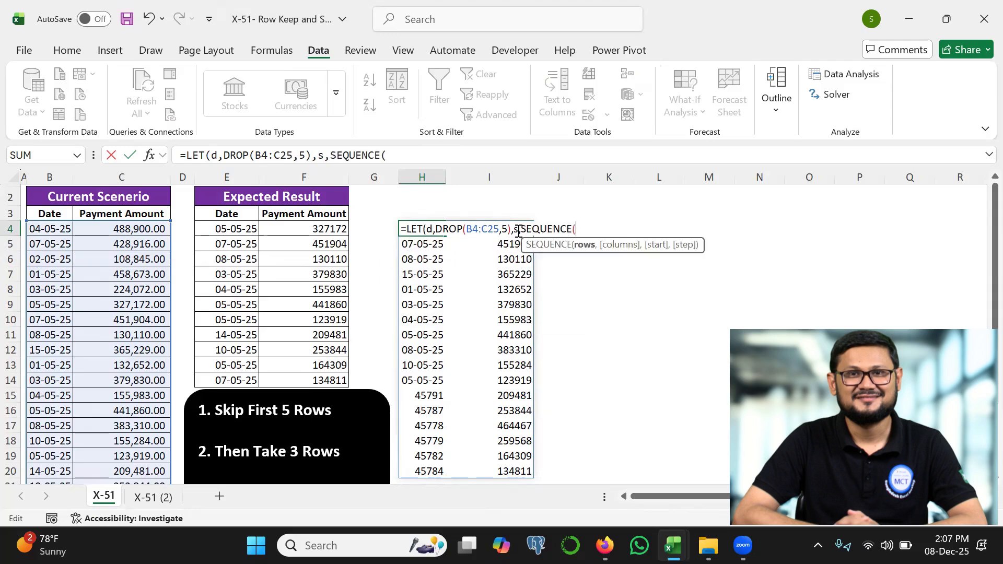
type("rows")
key("Tab")
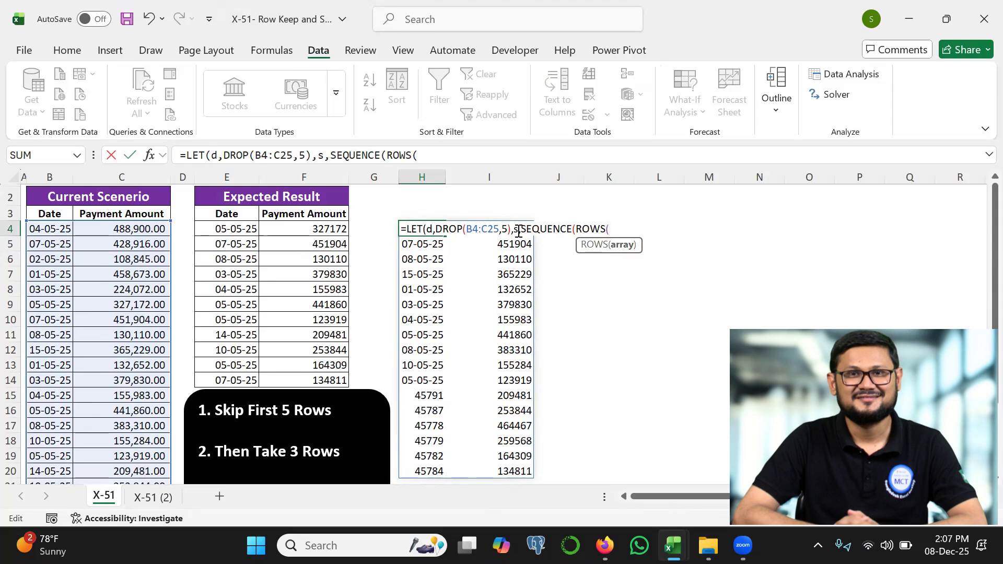
type("d")
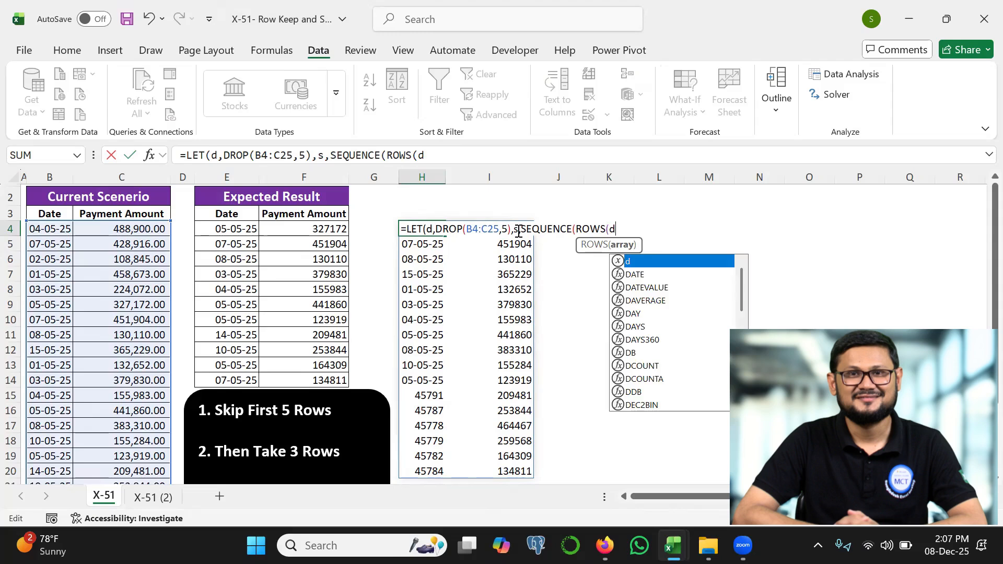
type("))")
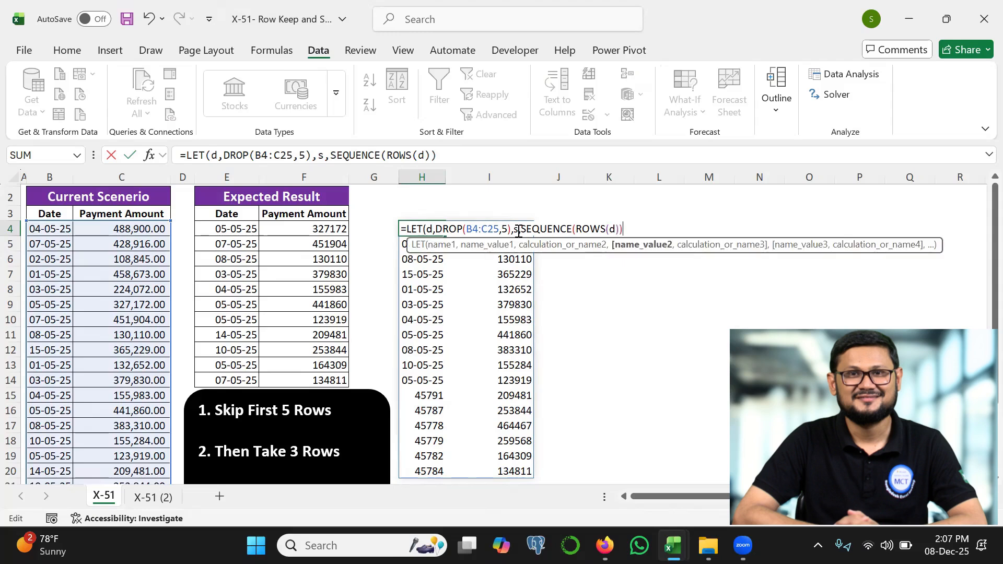
type(",s")
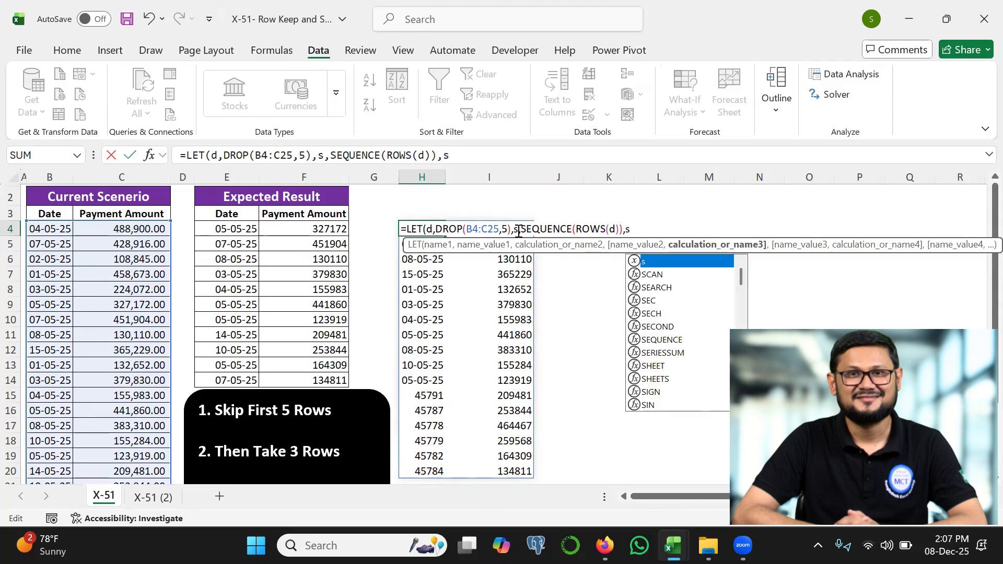
type(")")
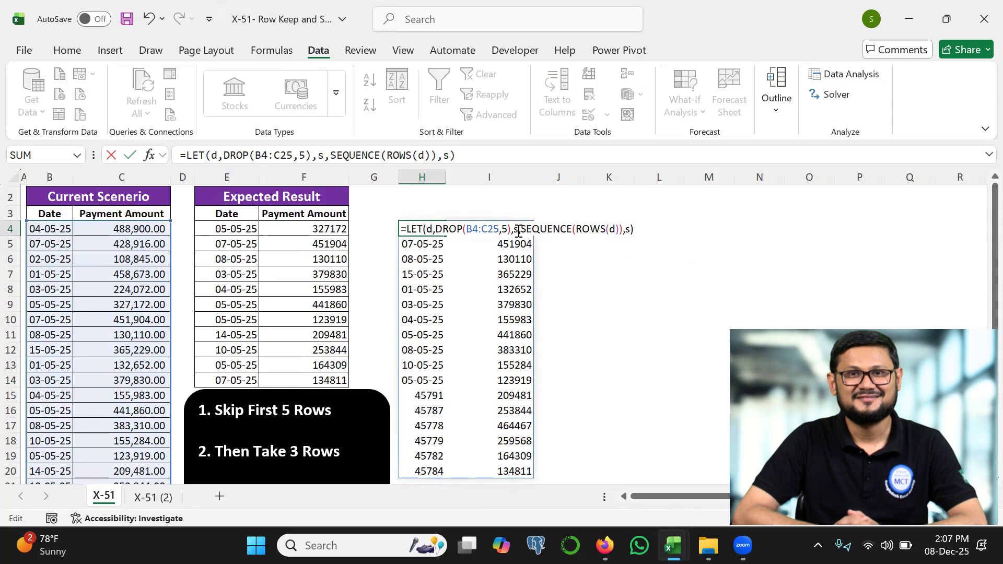
key("Return")
- Format the spilled sequence starting at H4 with the General number format
left_click(424, 229)
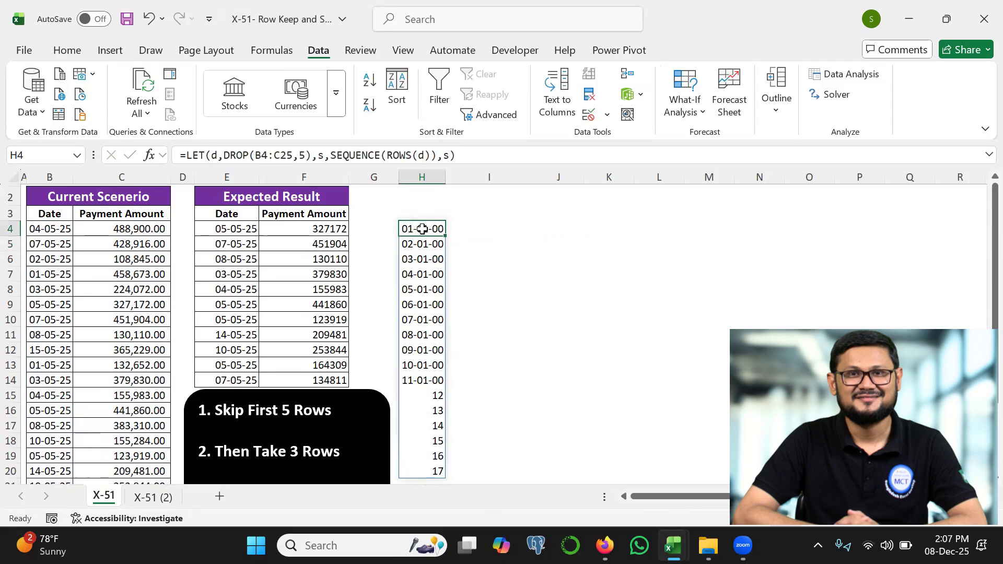
key("ctrl+shift+Down")
left_click(67, 50)
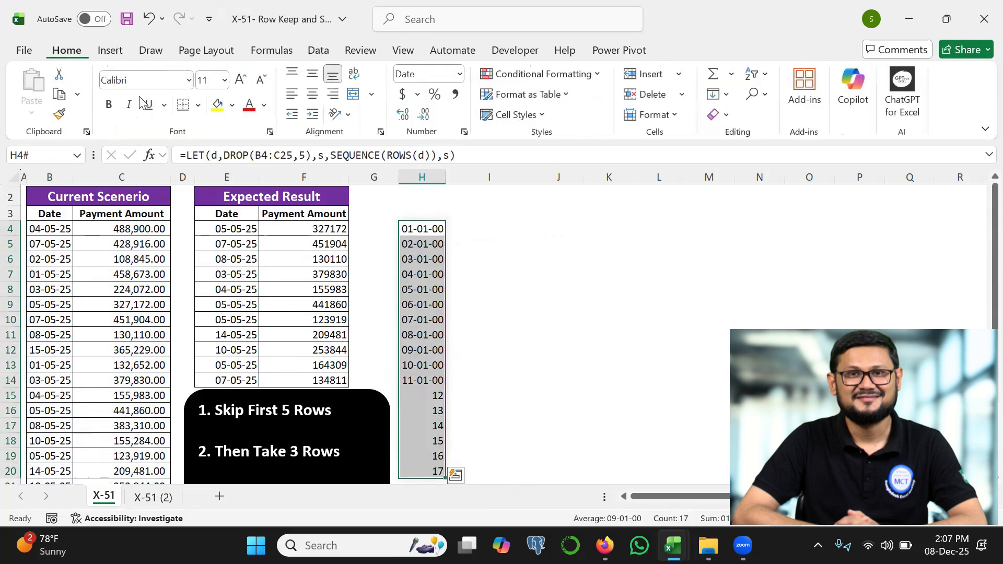
left_click(461, 74)
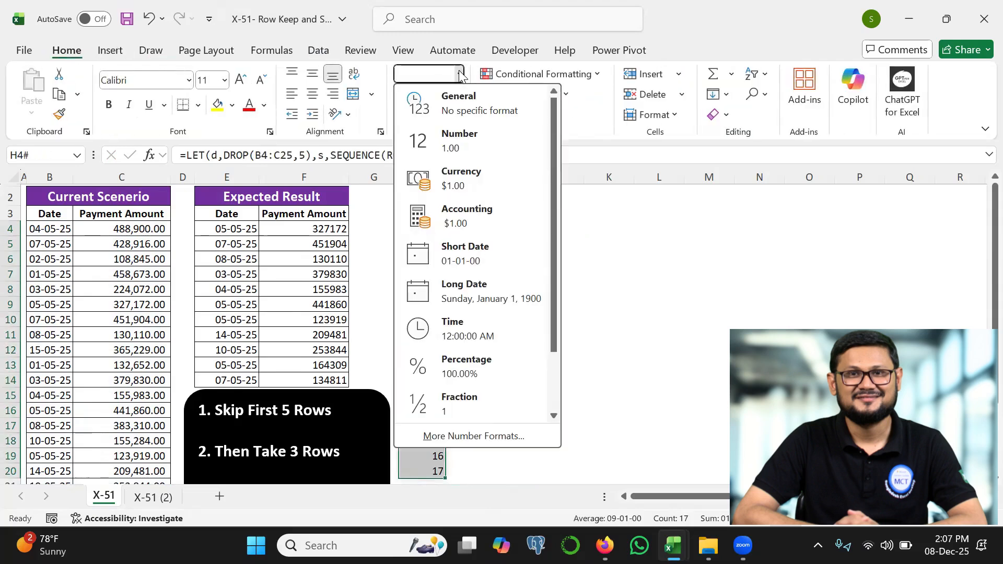
left_click(459, 110)
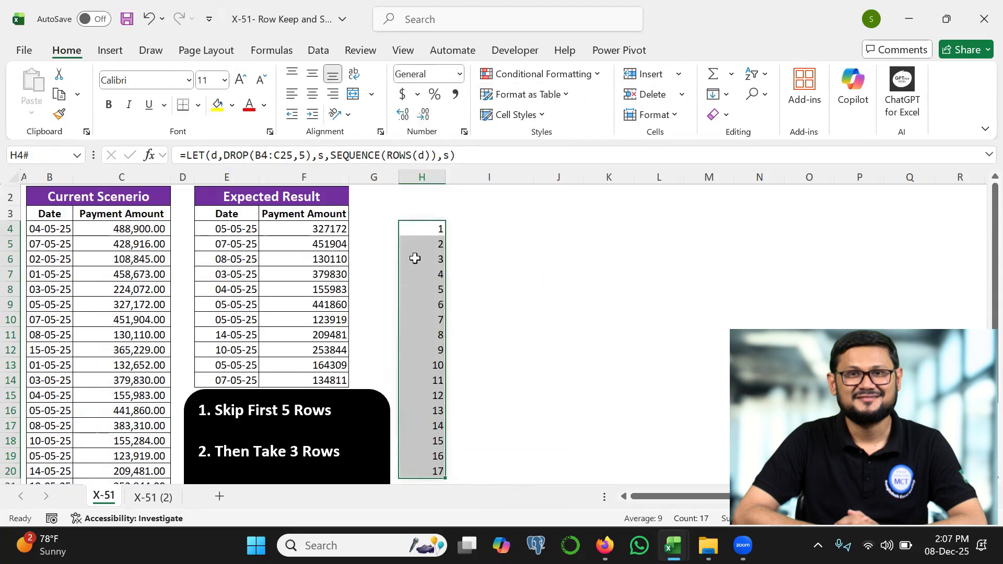
- Change the final calculation of the LET formula in H4 from s to MOD(s,5)
mouse_move(423, 229)
left_mouse_down()
mouse_move(428, 260)
mouse_move(449, 265)
mouse_move(427, 295)
mouse_move(447, 297)
mouse_move(460, 284)
mouse_move(459, 226)
mouse_move(438, 218)
mouse_move(421, 226)
left_mouse_up()
double_click(426, 228)
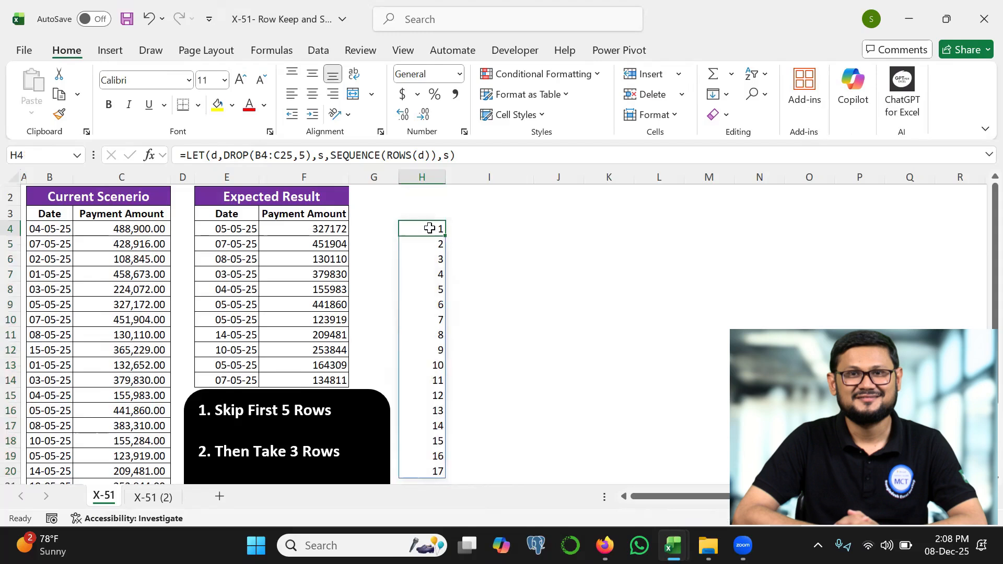
left_click(627, 230)
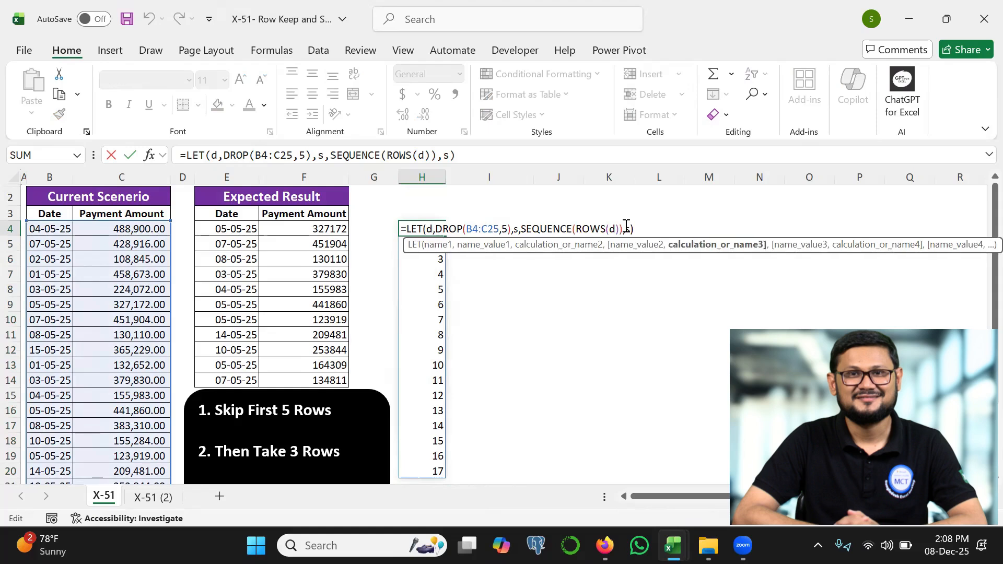
type("MOD(")
left_click(670, 233)
key("BackSpace")
type(",")
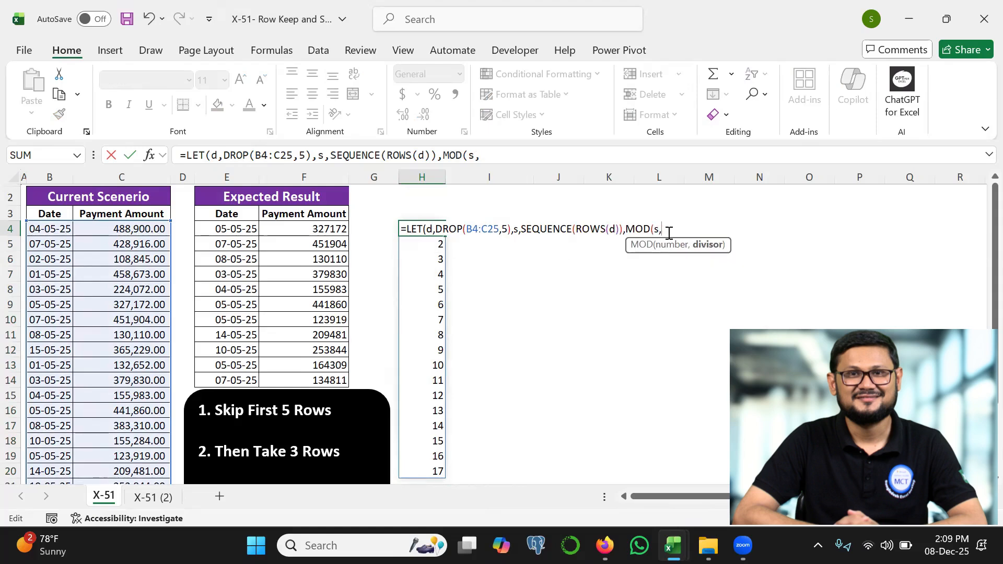
type("5))")
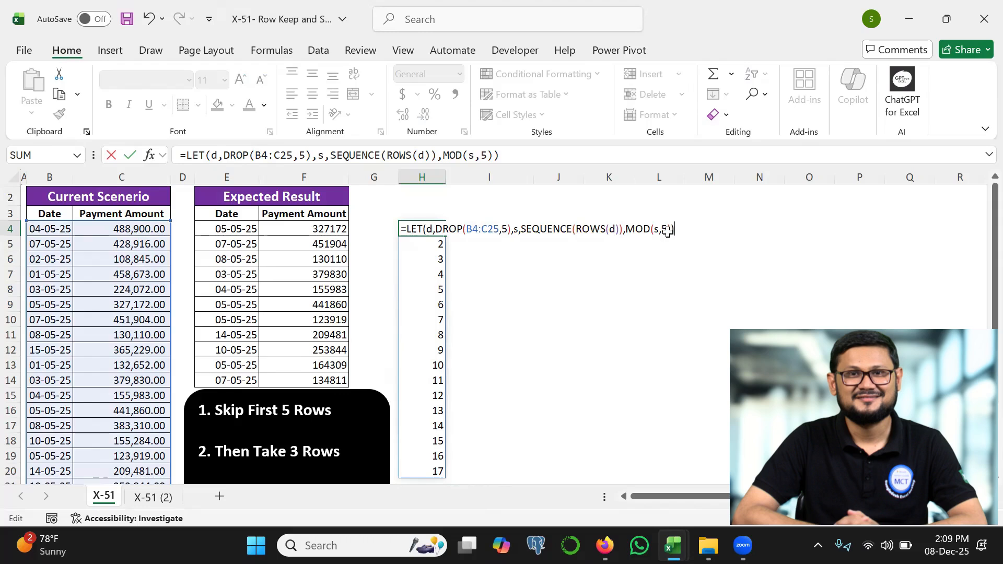
key("Return")
mouse_move(447, 284)
left_mouse_down()
mouse_move(433, 282)
mouse_move(444, 298)
mouse_move(467, 282)
mouse_move(474, 299)
mouse_move(488, 276)
left_mouse_up()
mouse_move(439, 360)
left_mouse_down()
mouse_move(452, 369)
mouse_move(444, 359)
mouse_move(478, 350)
mouse_move(486, 361)
mouse_move(477, 368)
mouse_move(477, 357)
left_mouse_up()
key("Escape")
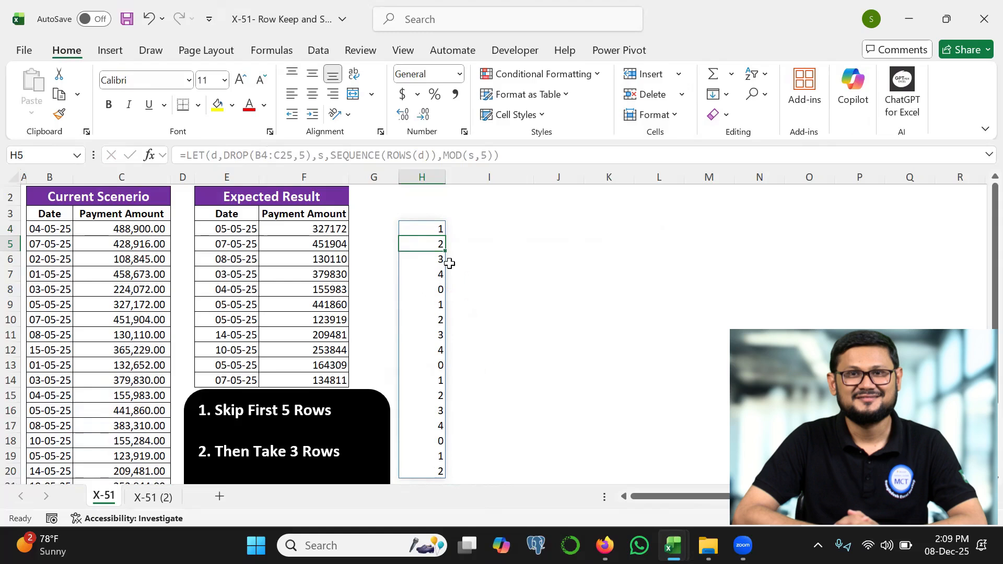
- Set the start argument of SEQUENCE in the H4 formula to 0, giving SEQUENCE(ROWS(d),,0)
double_click(430, 228)
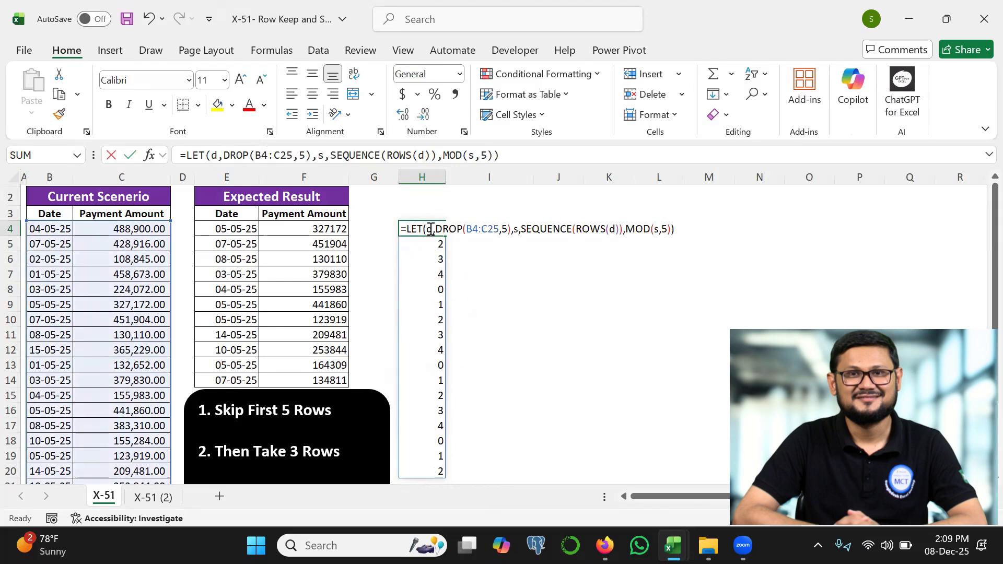
left_click(620, 229)
type(",,")
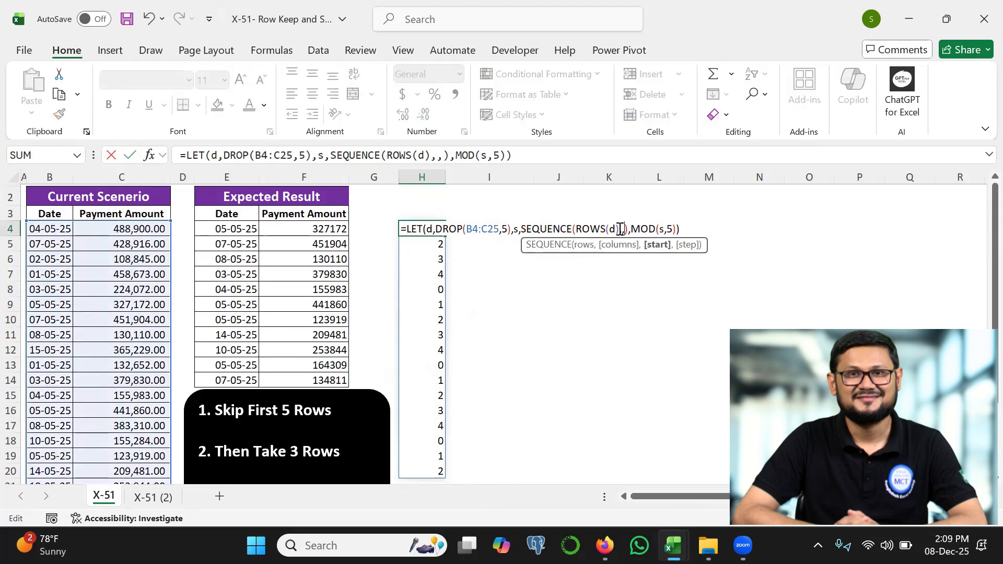
type("0")
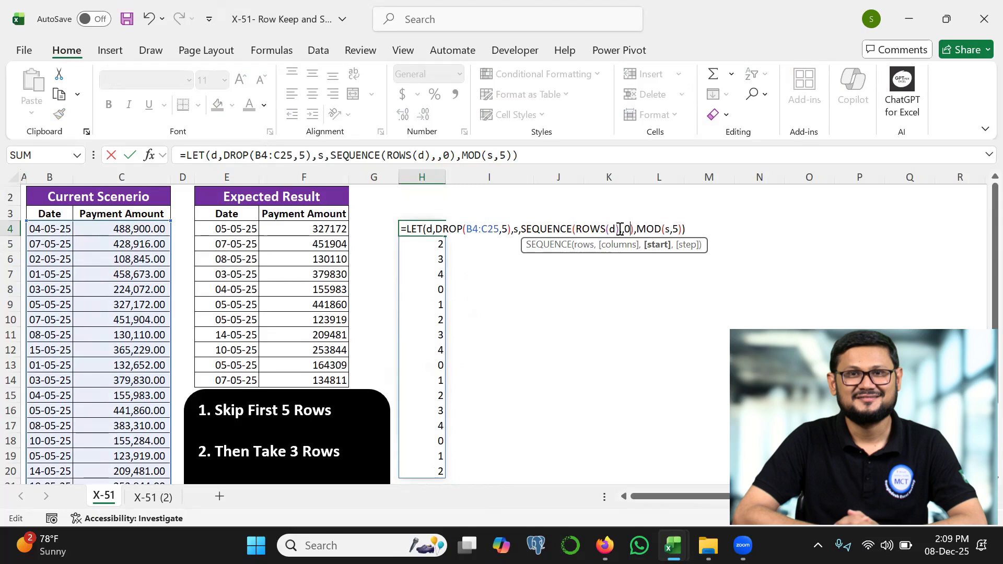
key("Return")
mouse_move(454, 297)
left_mouse_down()
mouse_move(428, 302)
mouse_move(436, 316)
mouse_move(453, 298)
mouse_move(452, 367)
mouse_move(421, 371)
left_mouse_up()
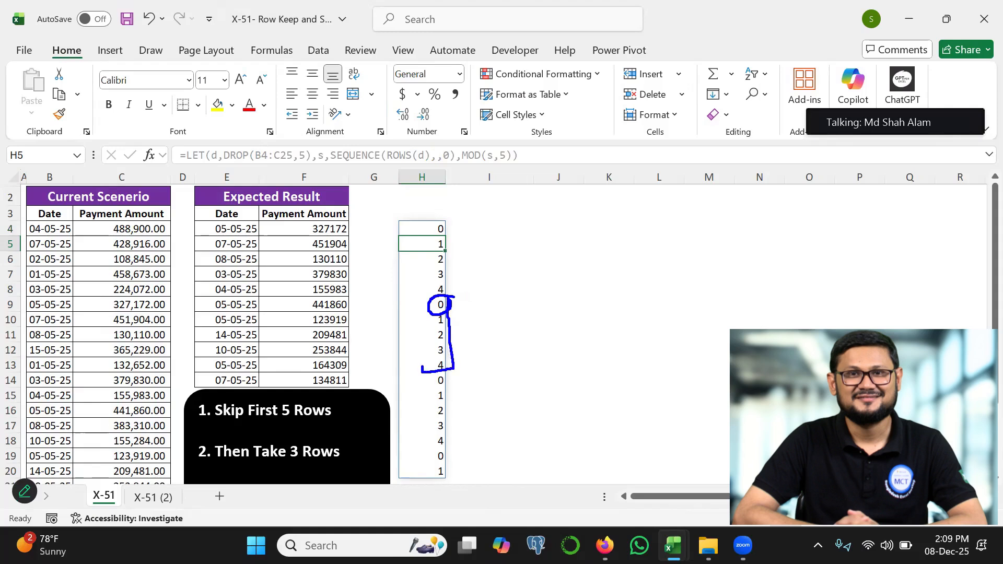
- Name the MOD(s,5) calculation m in the H4 LET formula and leave it open for another argument
double_click(429, 228)
left_click(637, 229)
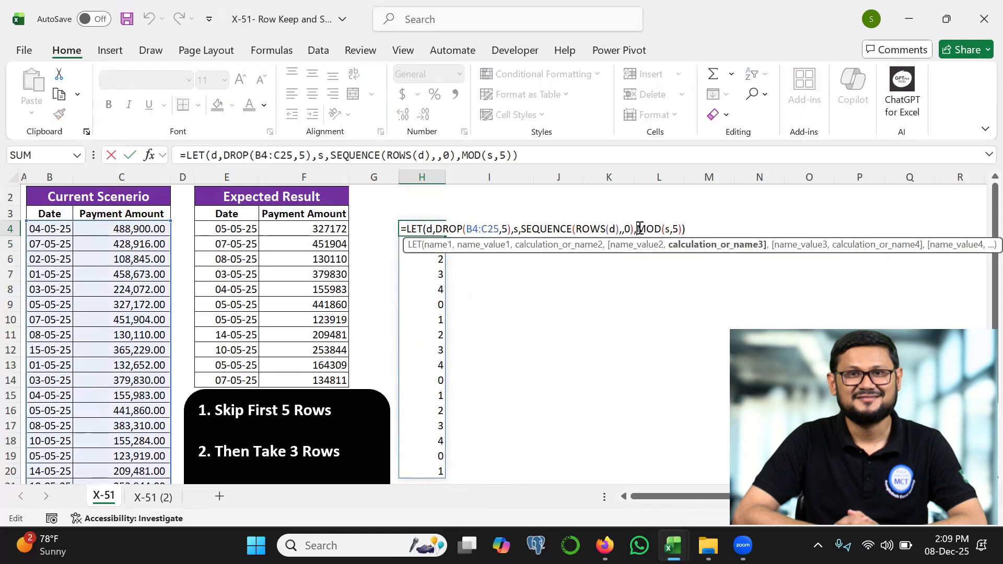
type("m,")
left_click(701, 228)
key("BackSpace")
type(",")
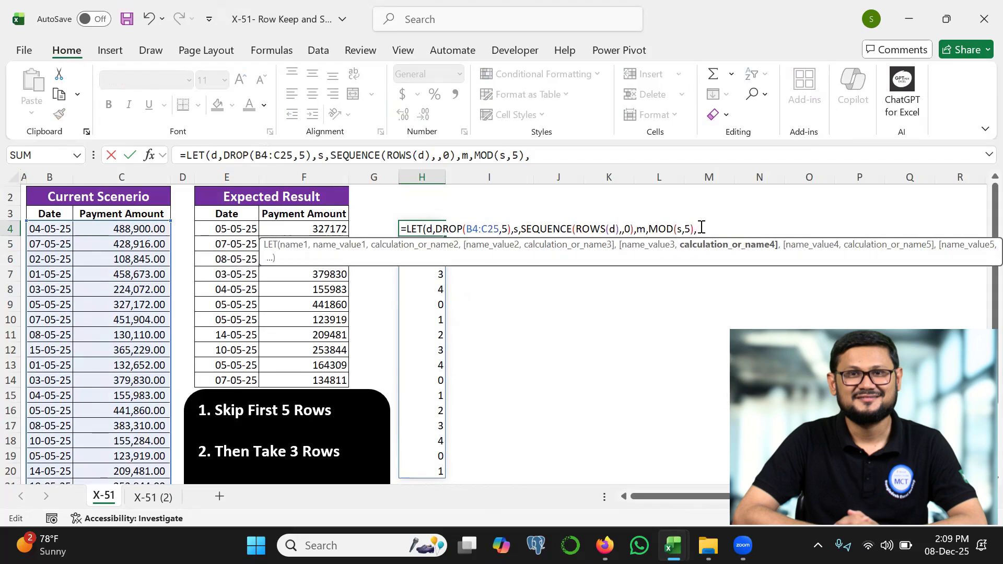
- Define f as IF(m<=2,1,0) in the H4 LET formula and return f as the final calculation
type("f,IF(m")
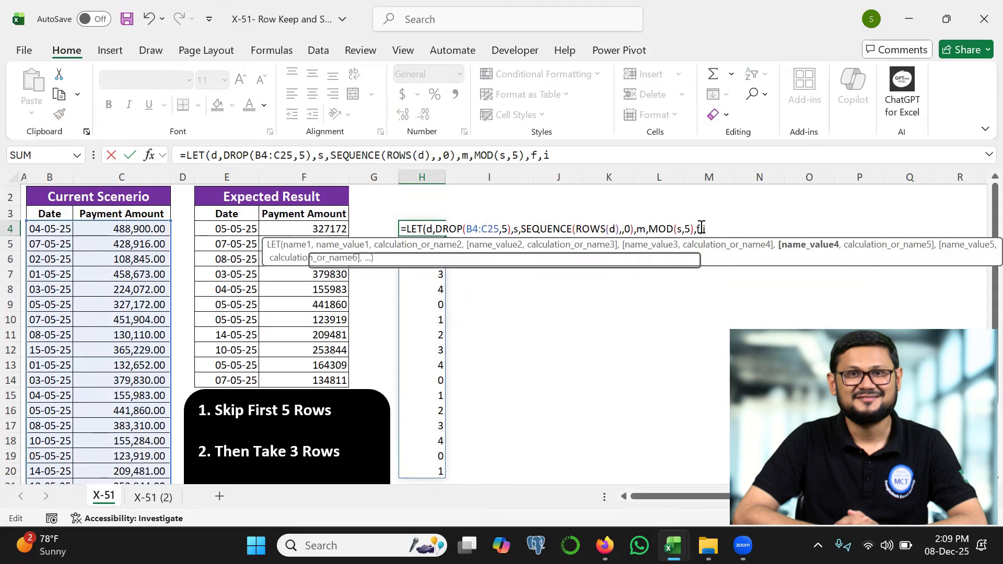
type("<=2,1,0)")
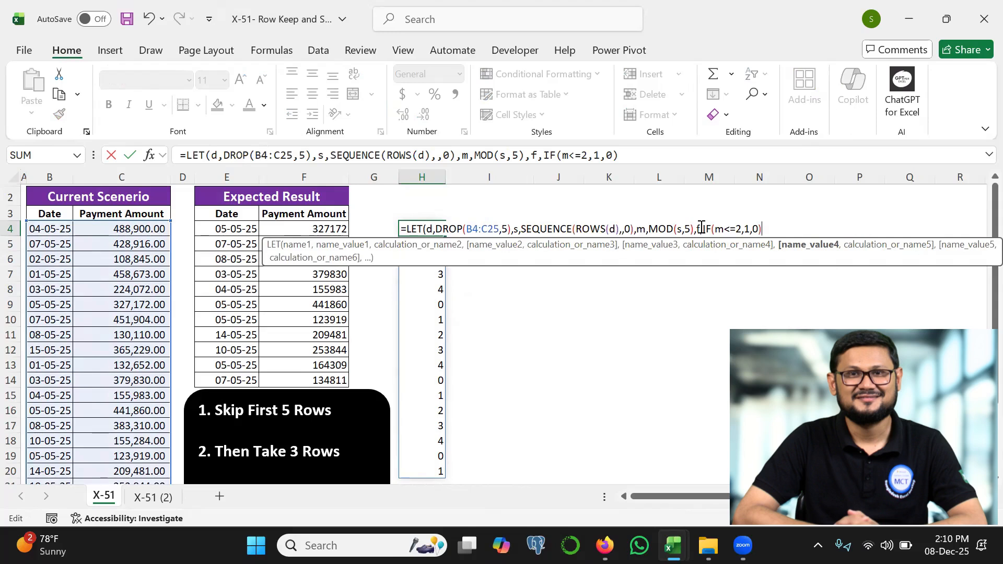
type(",")
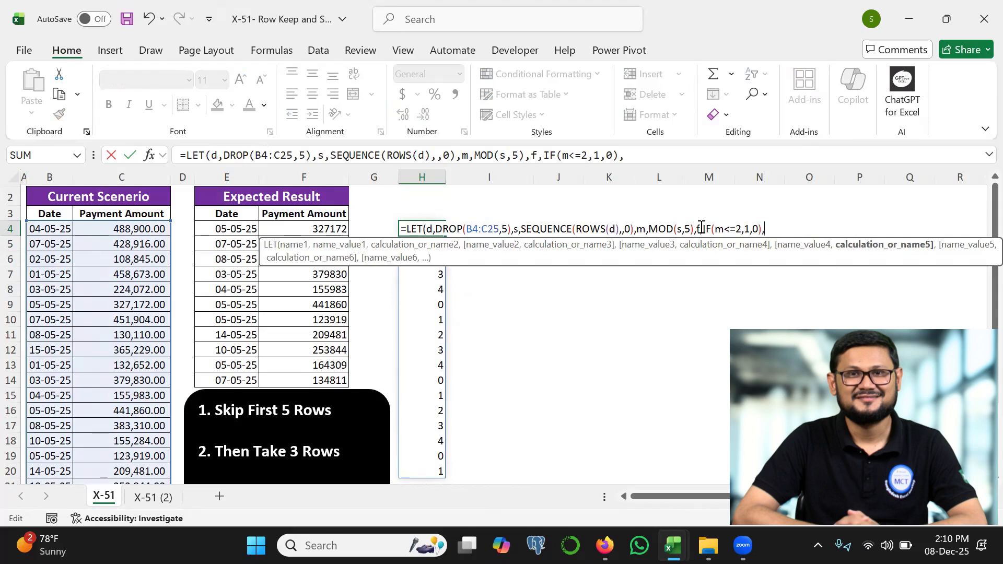
type("f)")
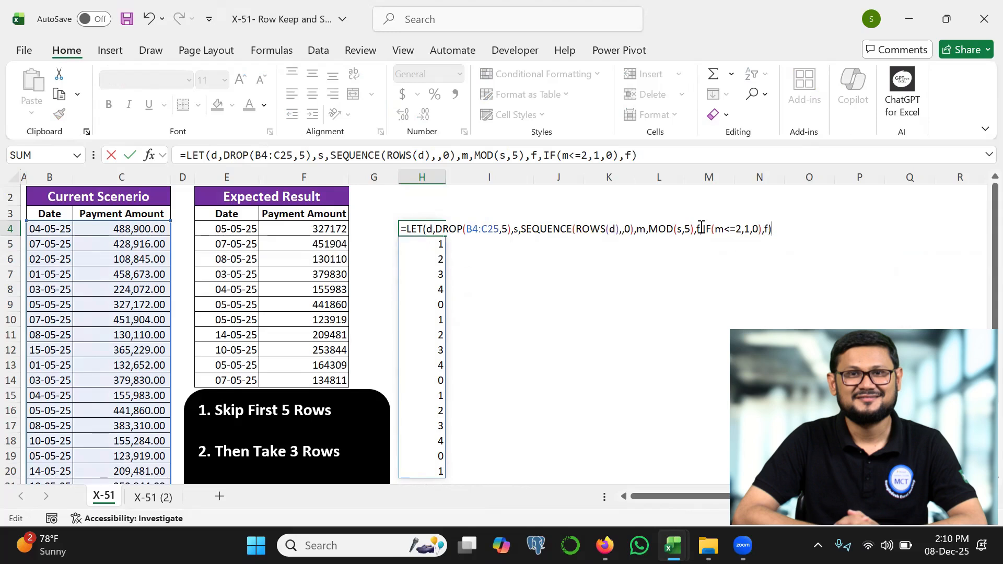
key("Return")
mouse_move(435, 226)
left_mouse_down()
mouse_move(438, 265)
mouse_move(454, 223)
mouse_move(432, 228)
left_mouse_up()
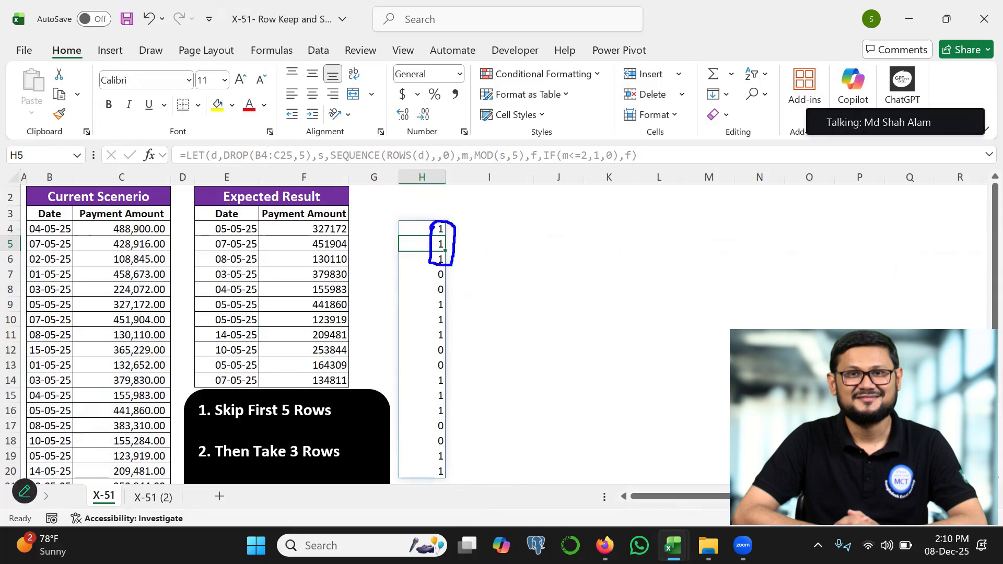
mouse_move(437, 265)
left_mouse_down()
mouse_move(433, 296)
mouse_move(453, 296)
mouse_move(445, 267)
left_mouse_up()
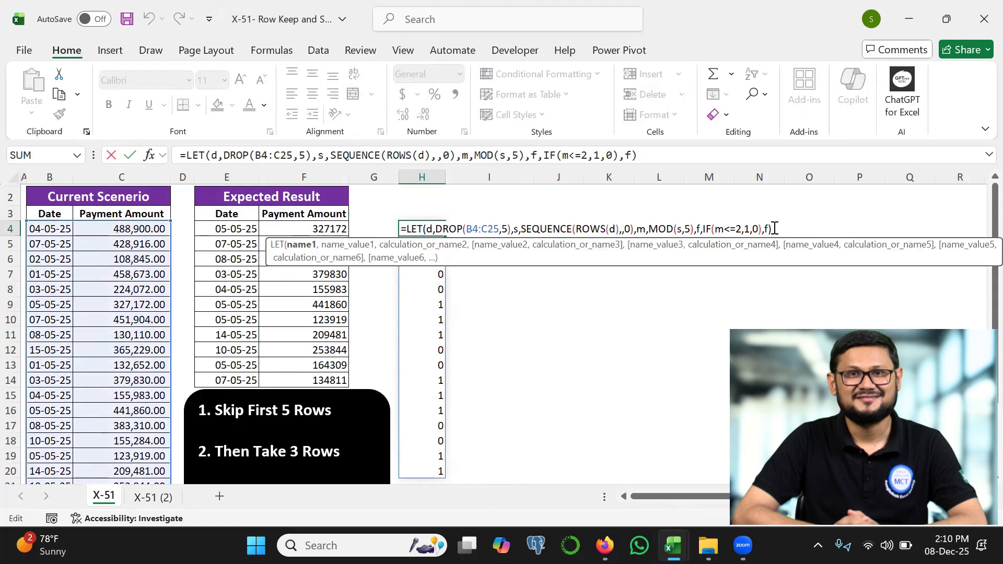
- Replace the final calculation f in the H4 LET formula with FILTER(d,f)
key("BackSpace")
key("BackSpace")
type("i")
key("BackSpace")
type("fi")
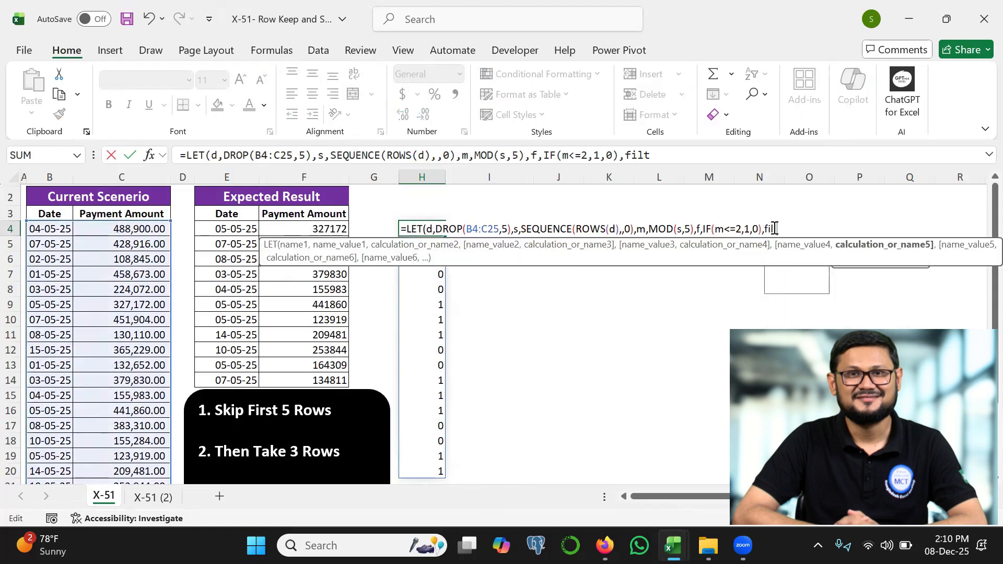
type("l")
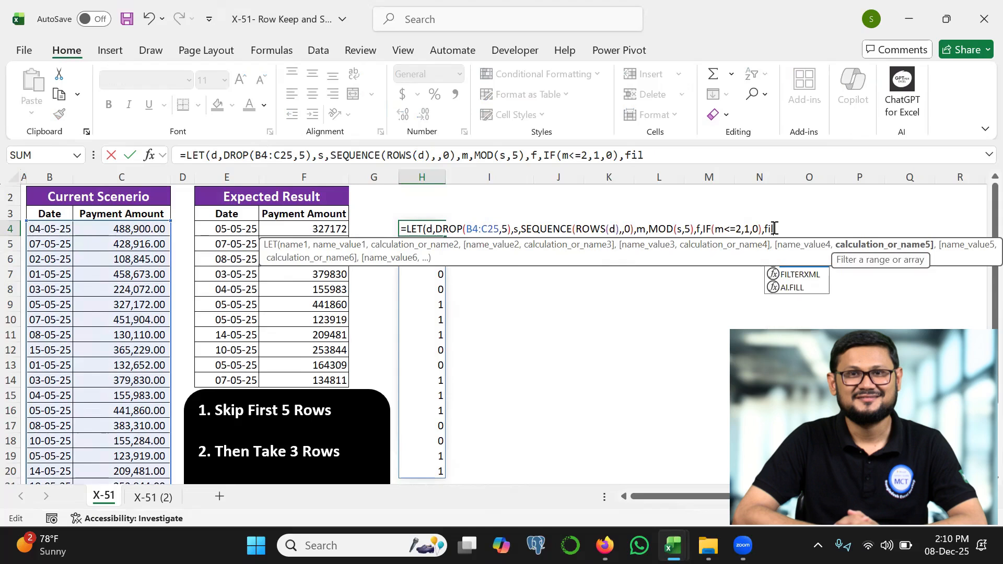
key("Tab")
type("d,")
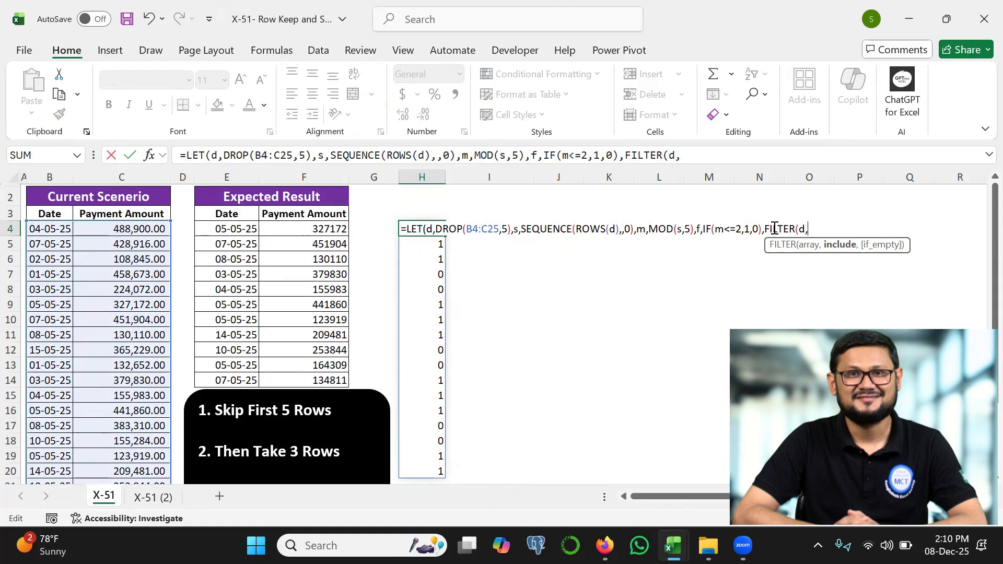
type("f")
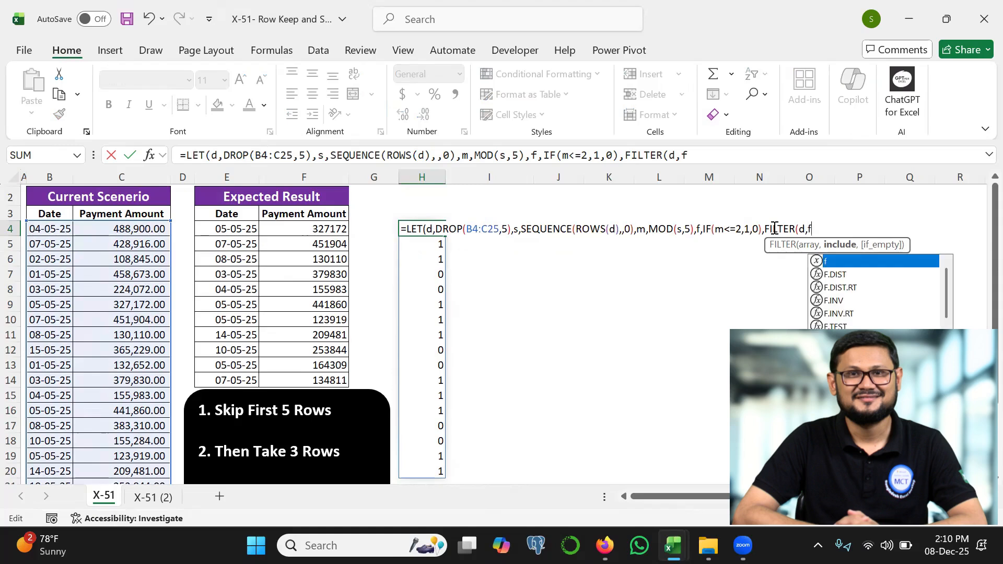
type("))")
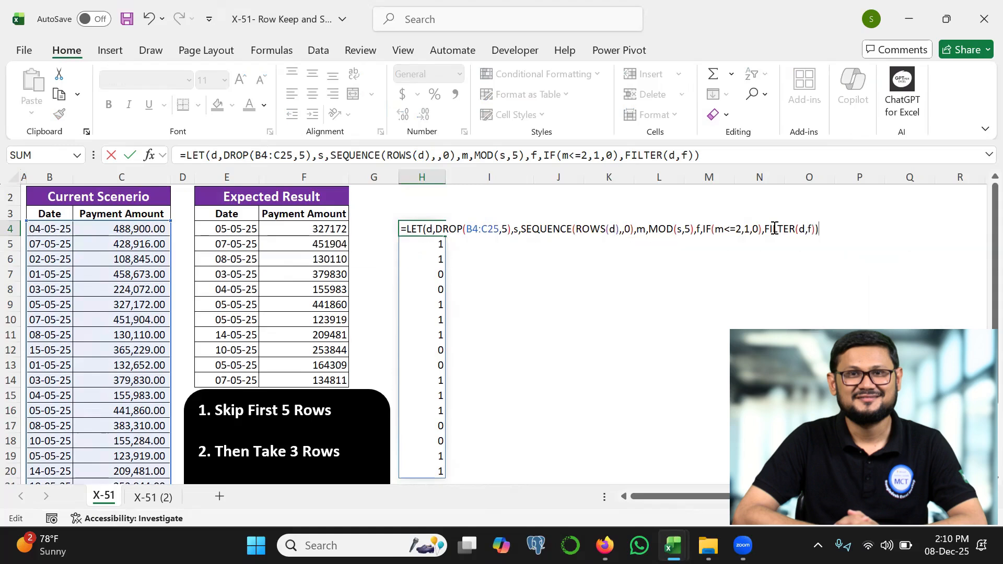
key("Return")
- Format the spilled date column H4:H14 with the short Date number format
left_click(424, 228)
key("ctrl+shift+Down")
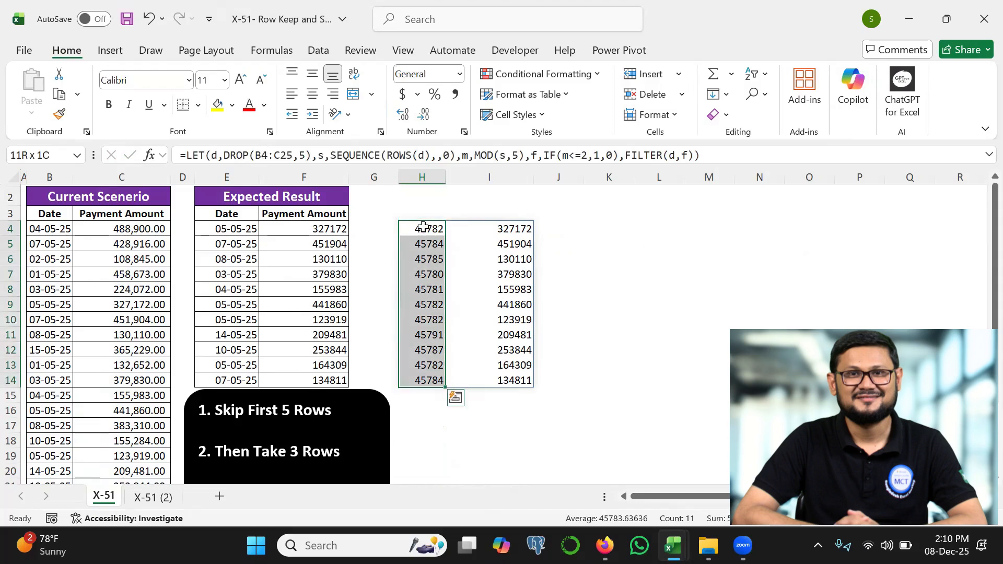
left_click(460, 74)
left_click(459, 266)
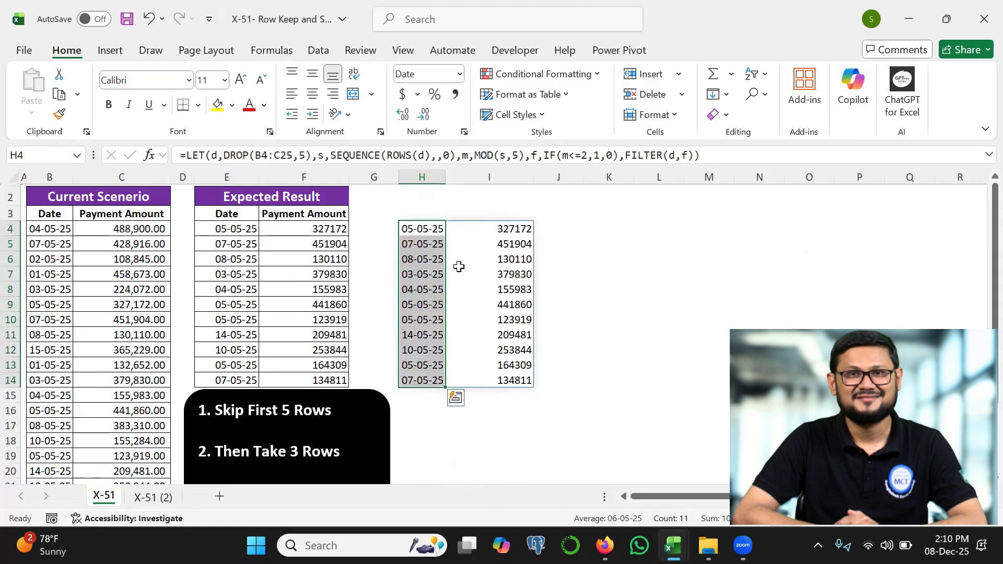
left_click(421, 229)
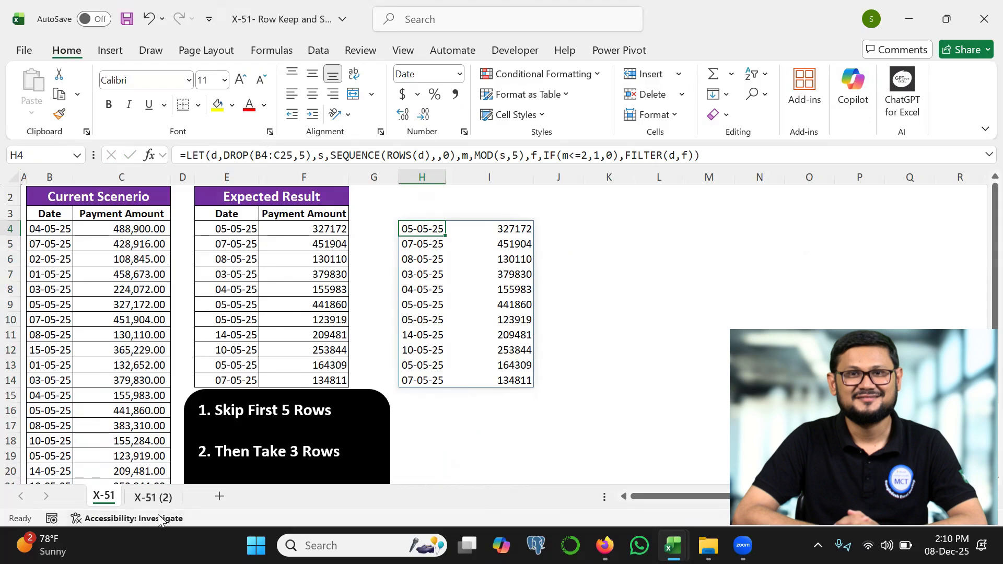
- Open the Table1 query in the Power Query Editor from the X-51 (2) sheet's workbook queries
left_click(153, 497)
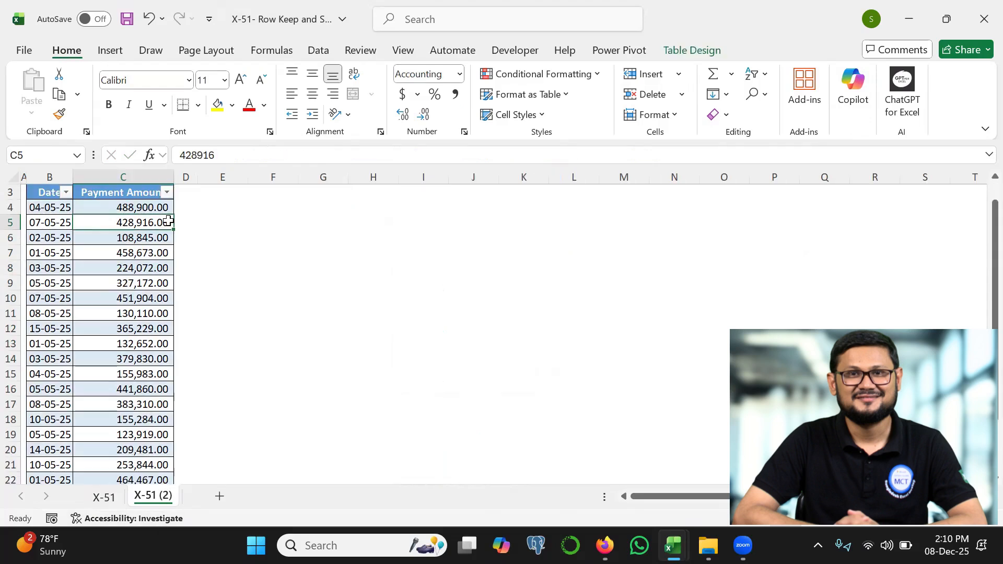
left_click(316, 53)
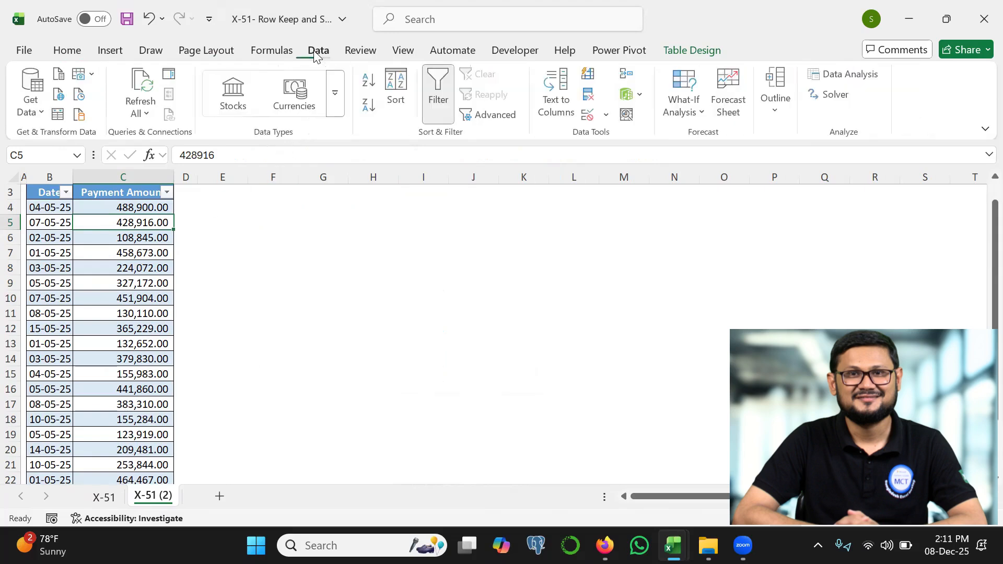
left_click(171, 77)
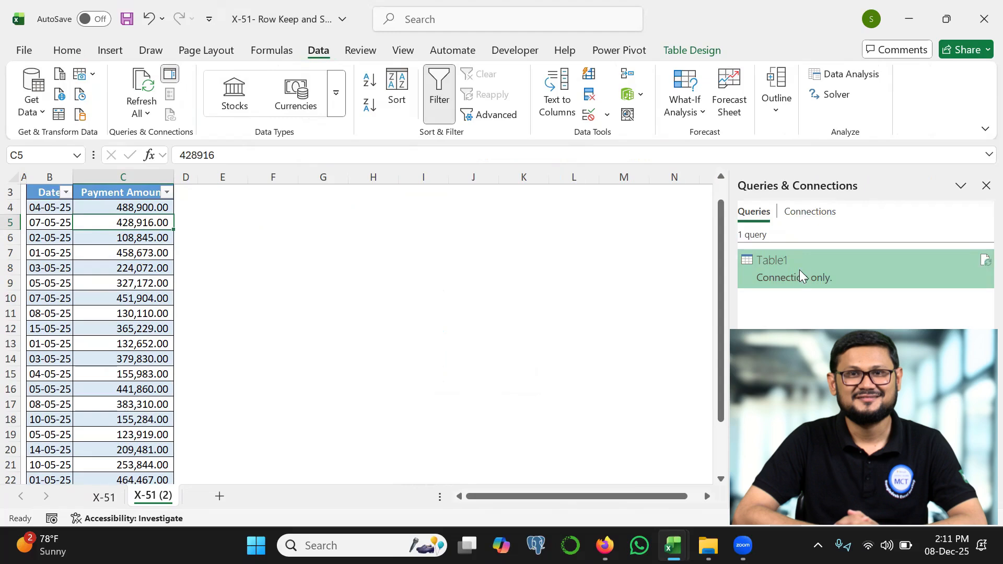
double_click(799, 264)
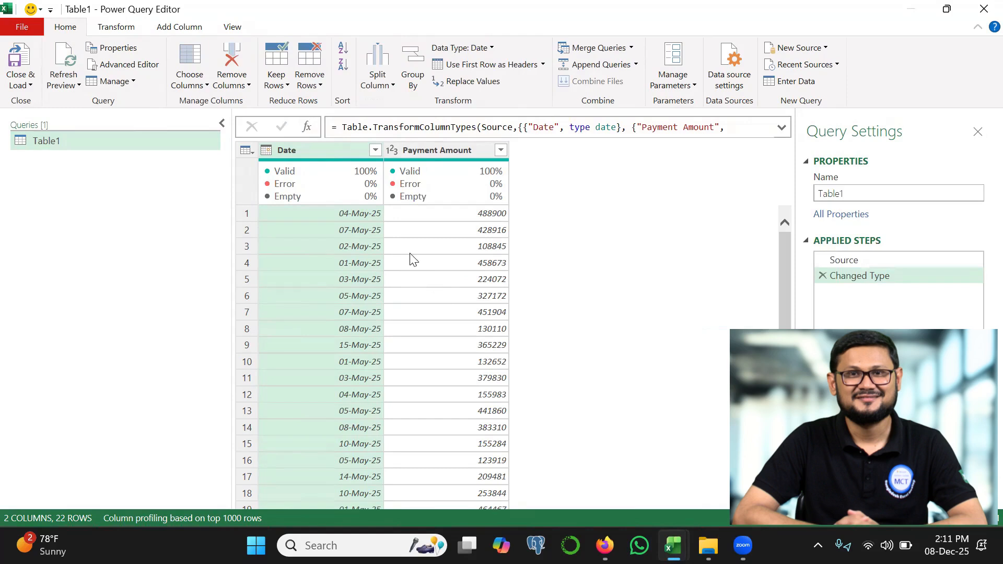
- Remove the top 5 rows from the Table1 query
left_click(320, 88)
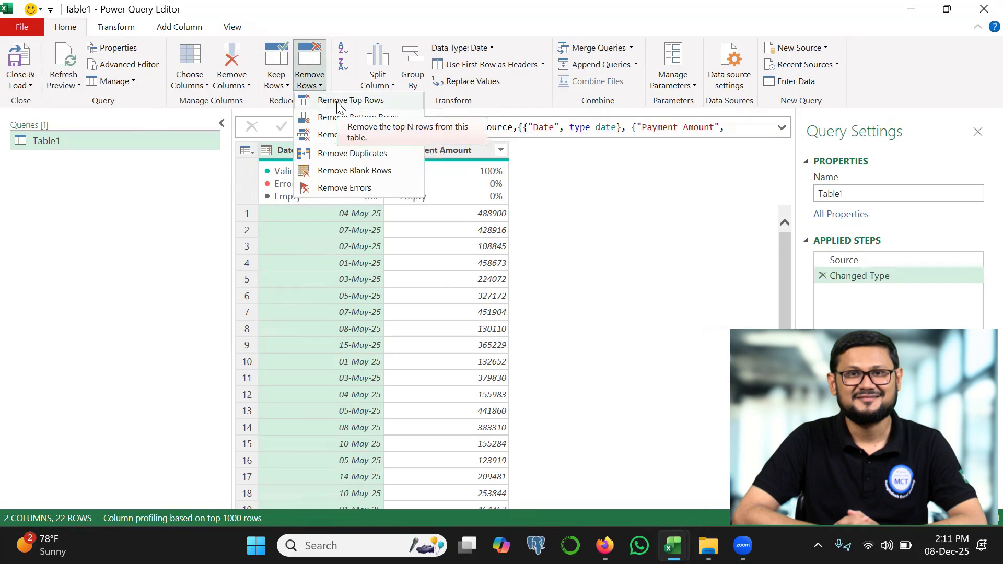
left_click(338, 101)
type("5")
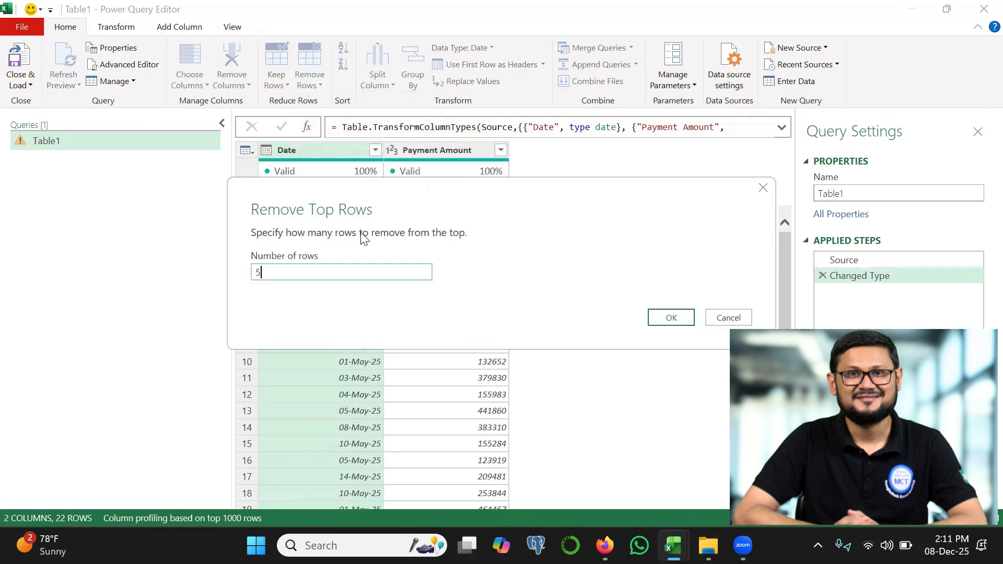
left_click(671, 318)
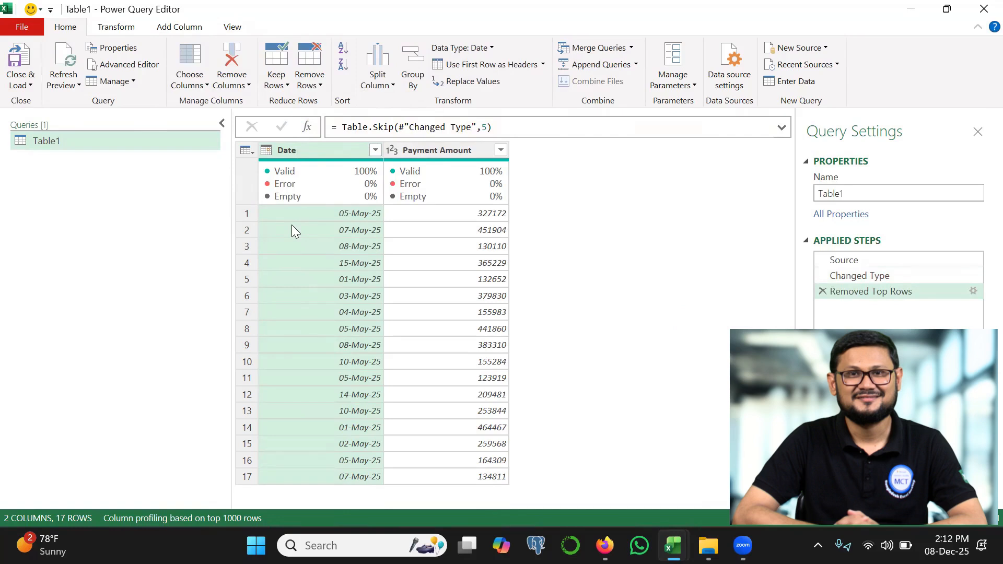
- Remove alternate rows from the Table1 query, with first row to remove 4, 2 rows to remove and 3 rows to keep
left_click(321, 85)
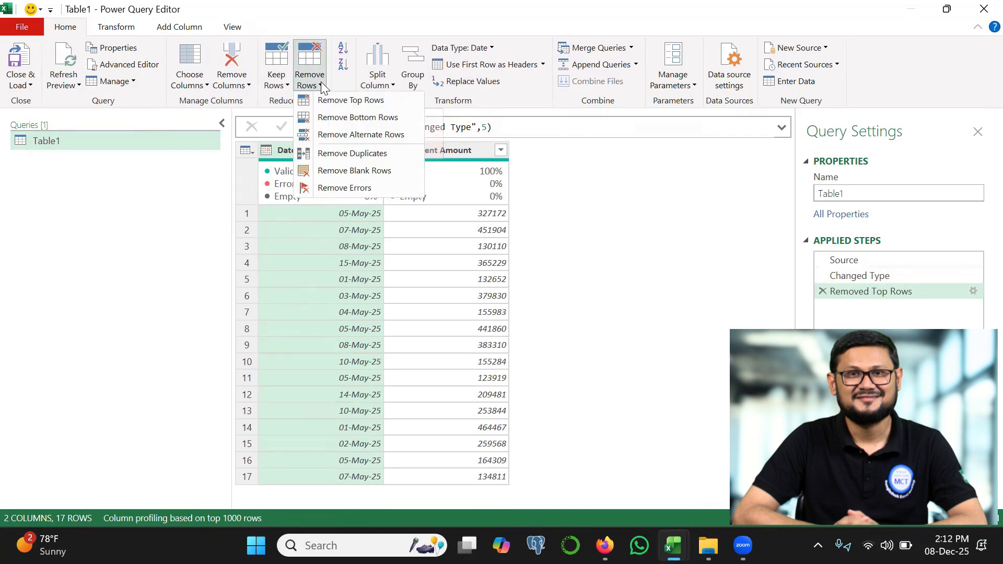
left_click(328, 136)
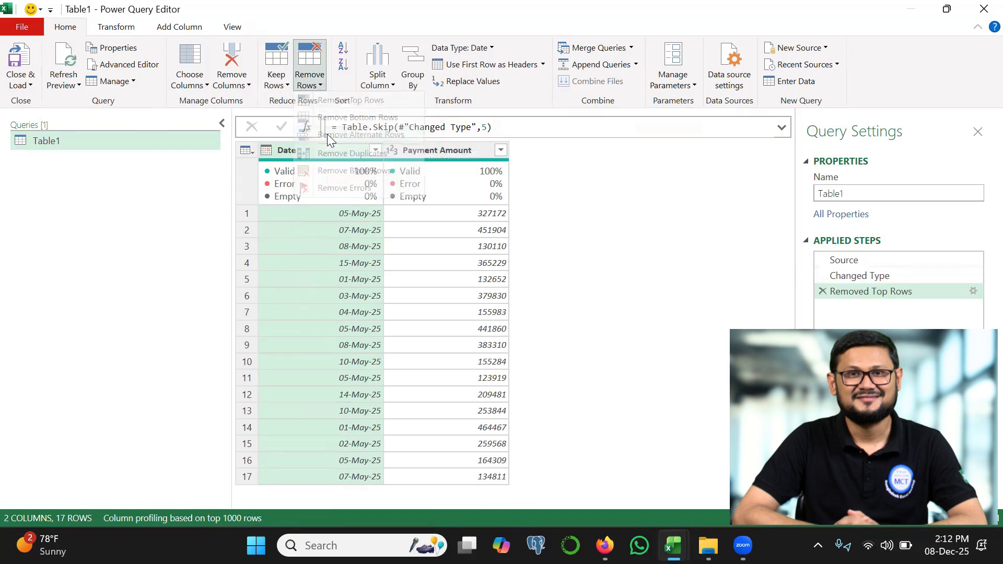
left_click_drag(422, 226, 487, 223)
mouse_move(242, 271)
left_mouse_down()
mouse_move(375, 273)
mouse_move(390, 257)
mouse_move(347, 252)
mouse_move(331, 270)
left_mouse_up()
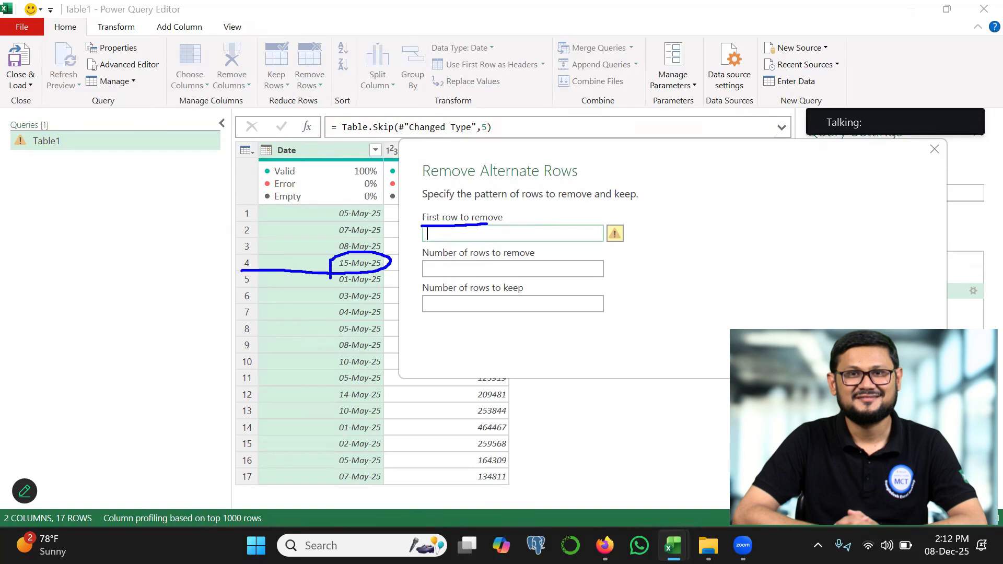
type("4")
left_click(449, 264)
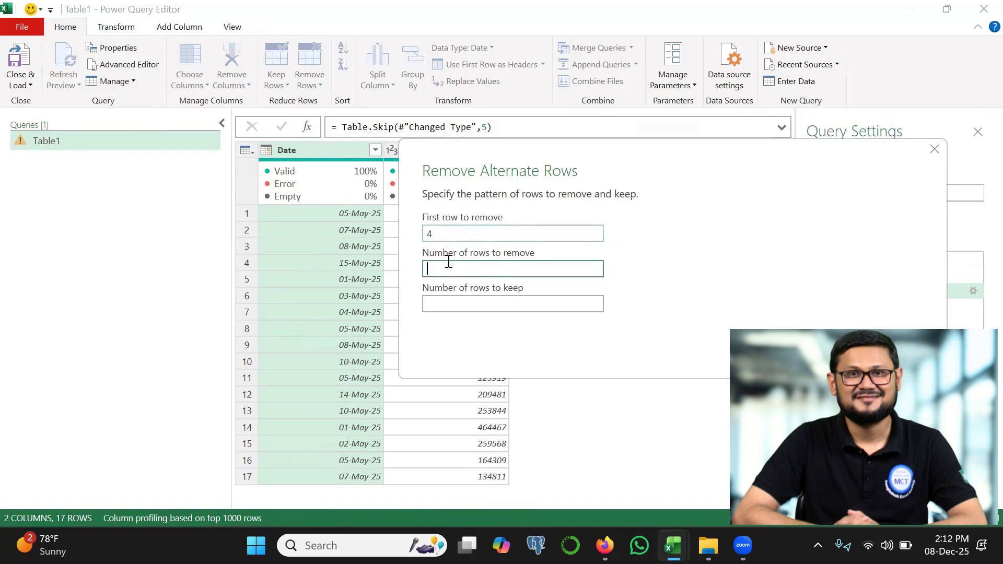
type("2")
left_click(448, 300)
type("3")
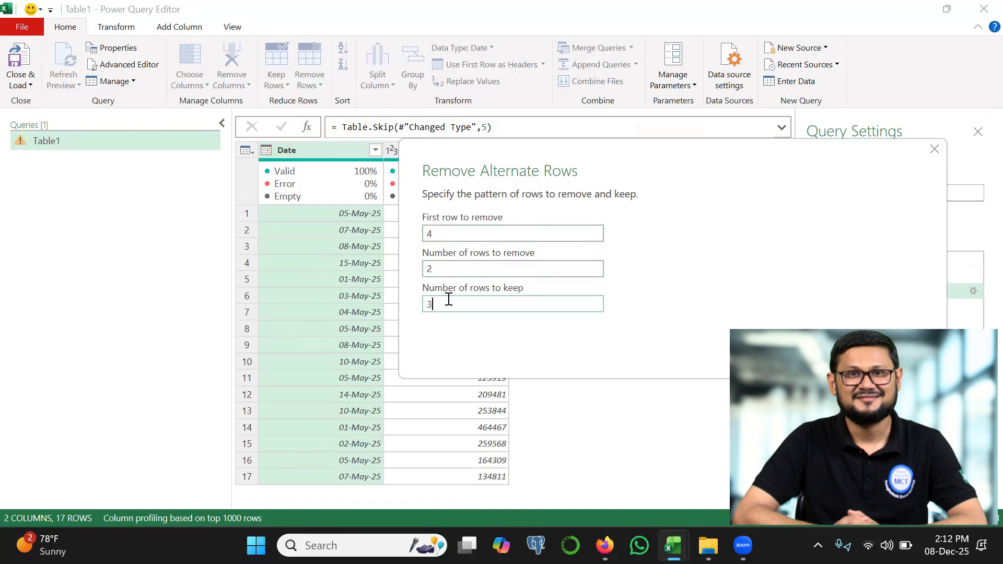
key("Return")
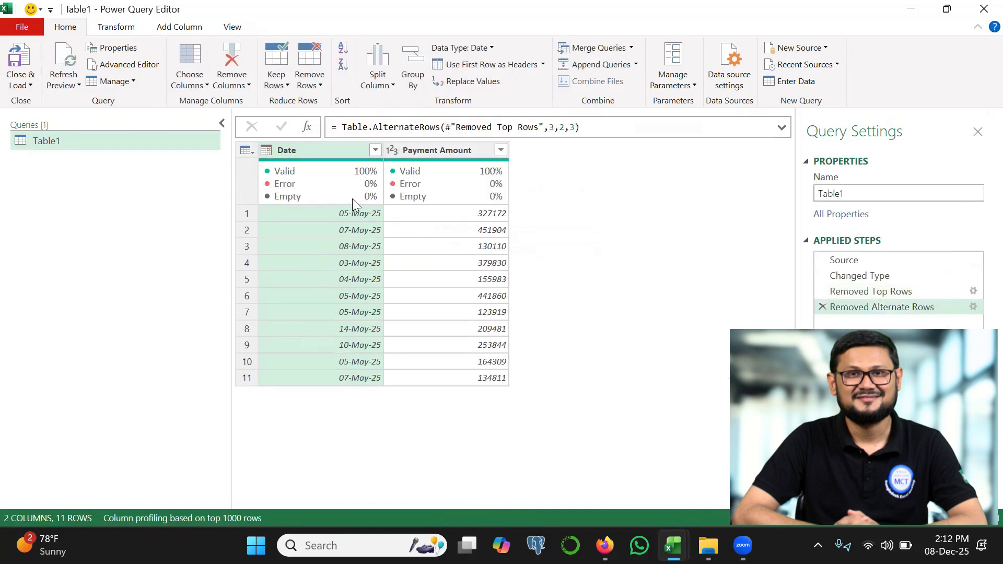